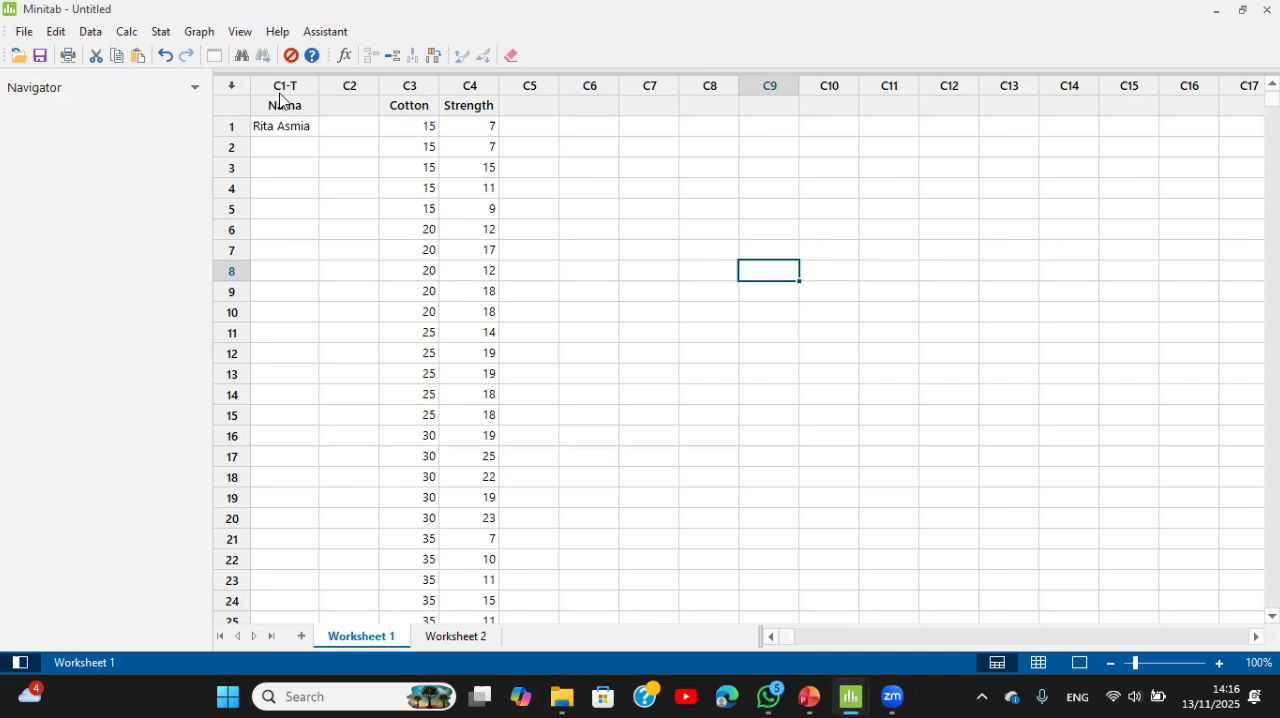
Step: Set up a one-way ANOVA with Strength as the response and Cotton as the factor
{"action": "left_click", "coordinate": [371, 107]}
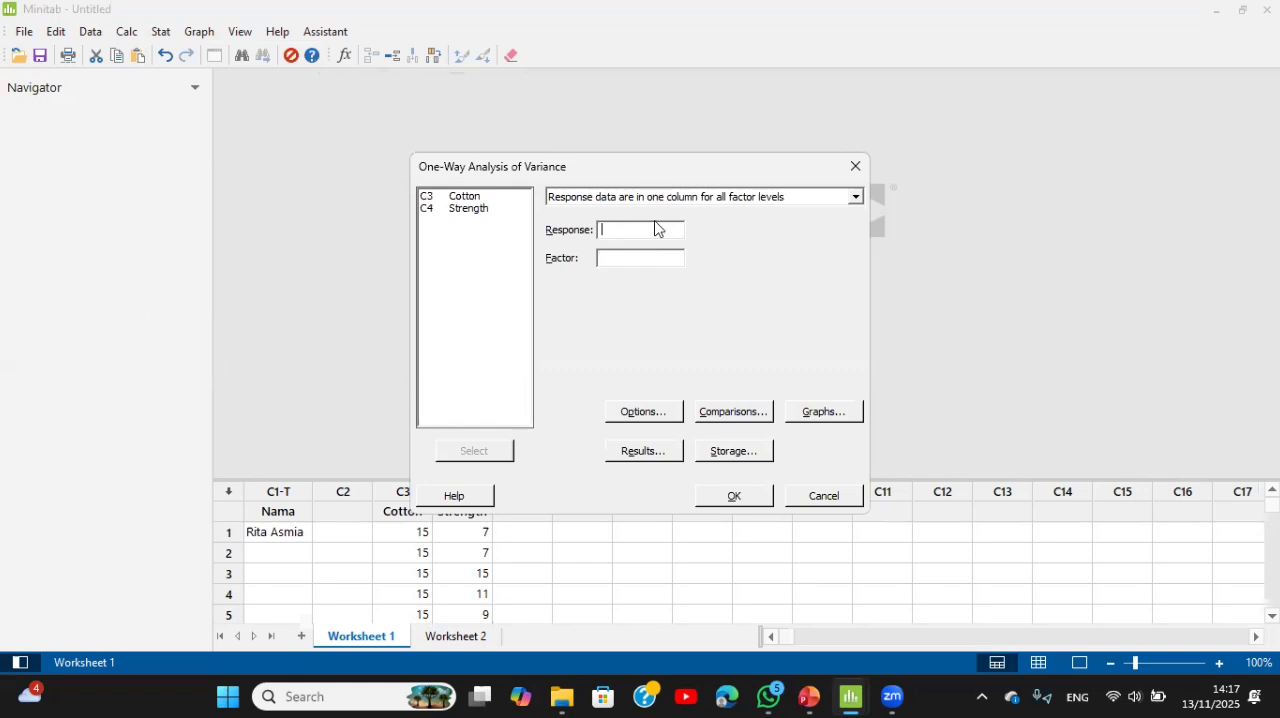
{"action": "double_click", "coordinate": [478, 211]}
{"action": "left_click", "coordinate": [640, 258]}
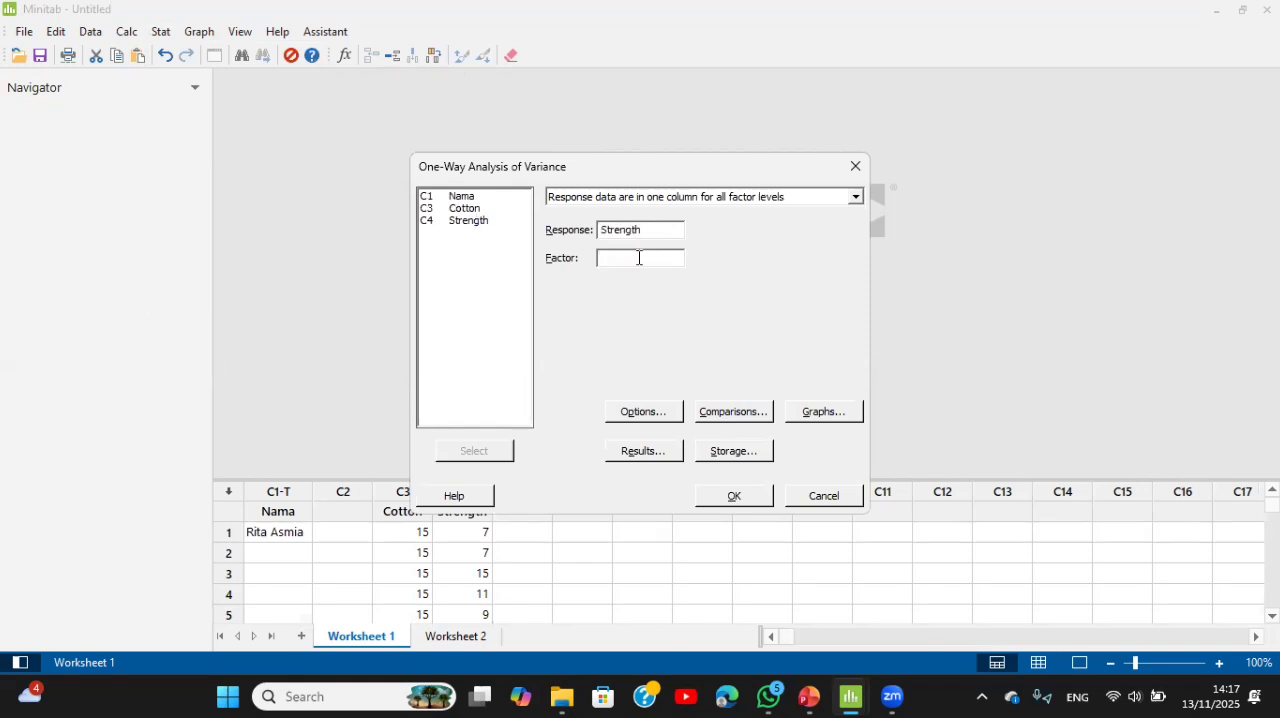
{"action": "left_click", "coordinate": [472, 209]}
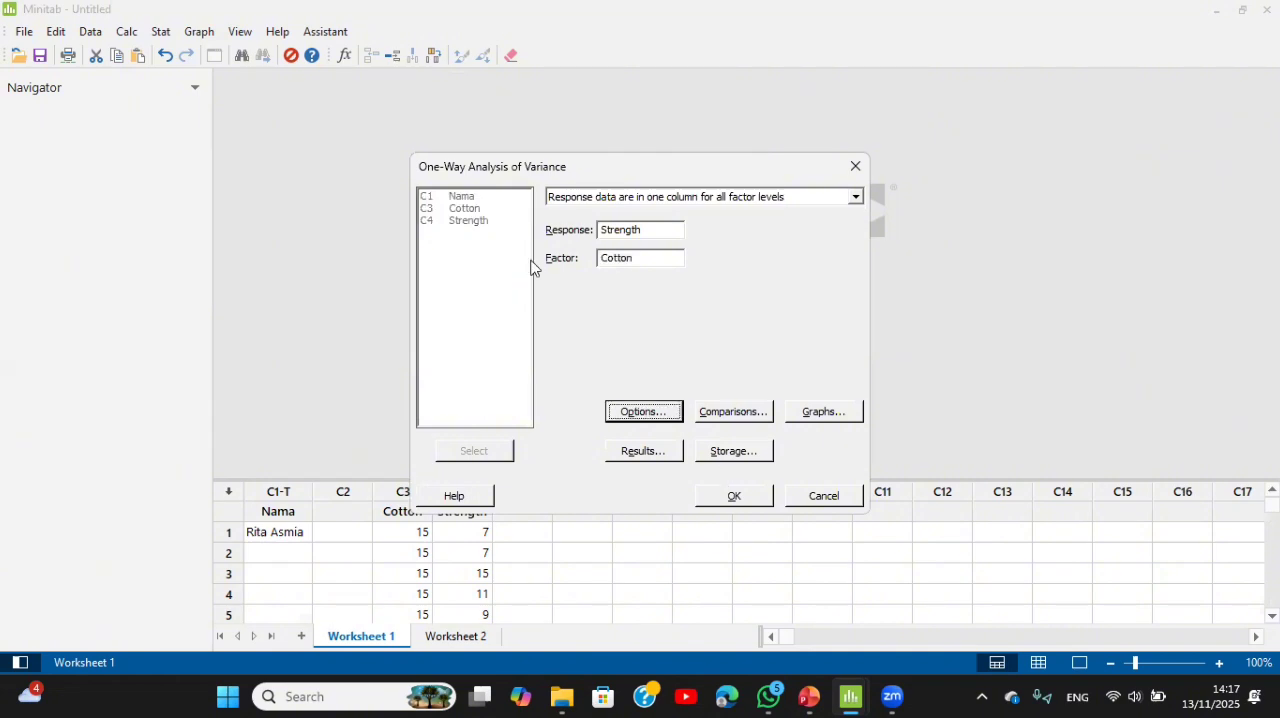
Step: Add Tukey comparisons to the one-way ANOVA and run the analysis
{"action": "key", "text": "Tab"}
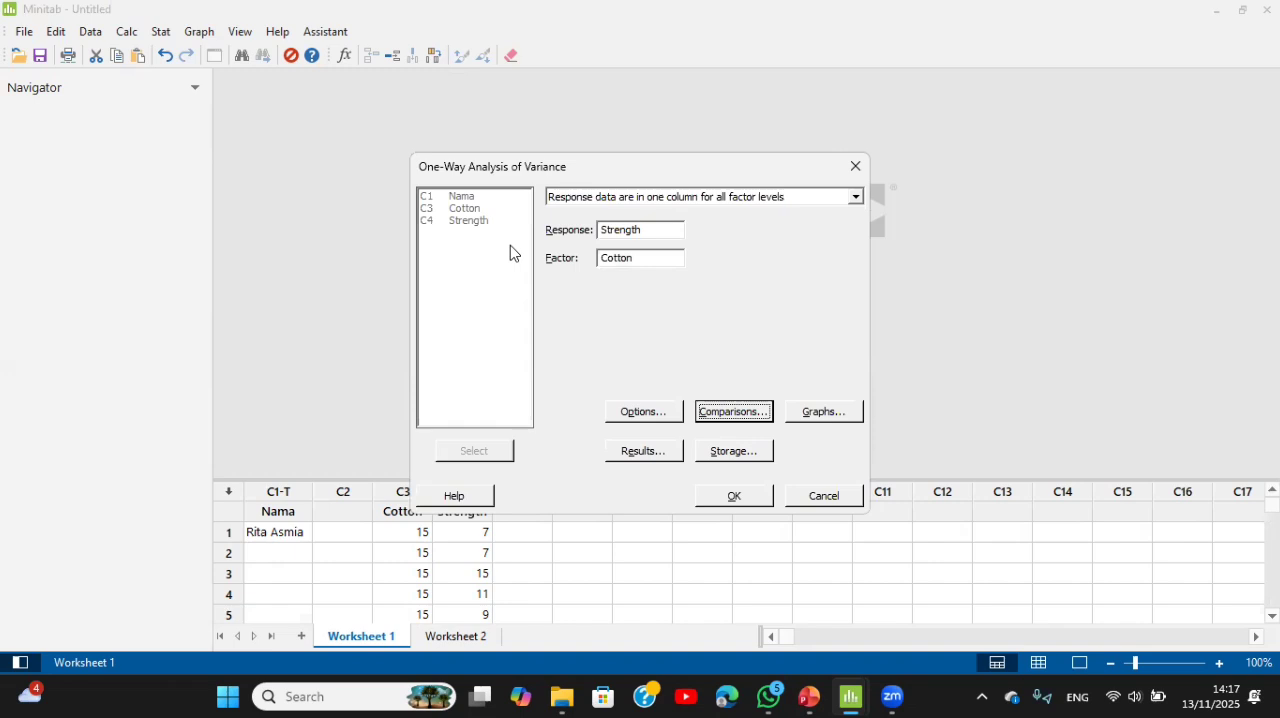
{"action": "key", "text": "Return"}
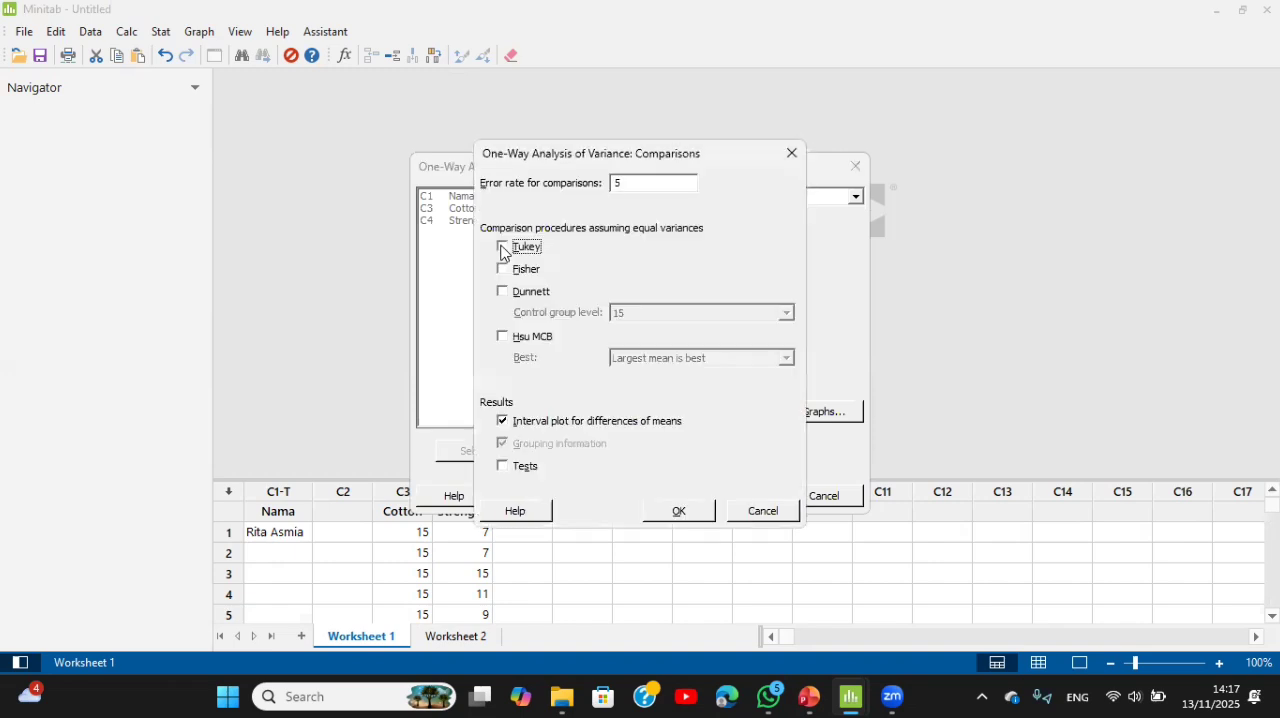
{"action": "left_click", "coordinate": [503, 249]}
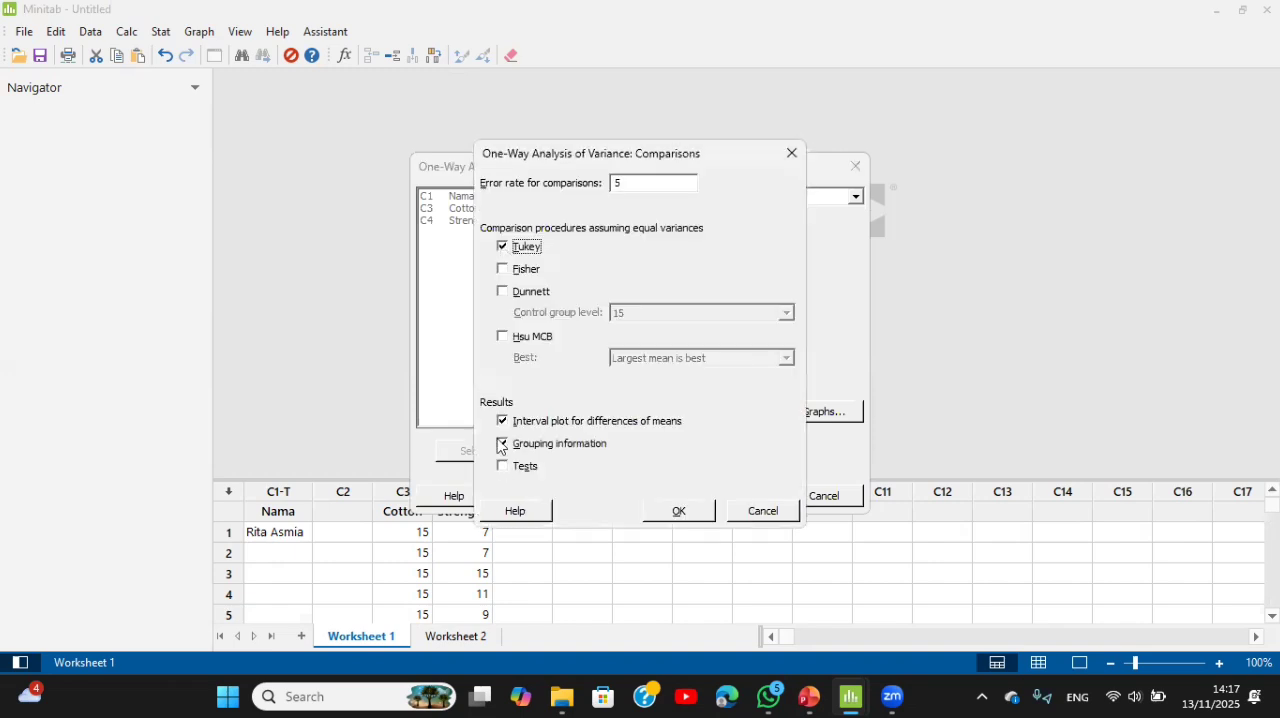
{"action": "left_click", "coordinate": [678, 512]}
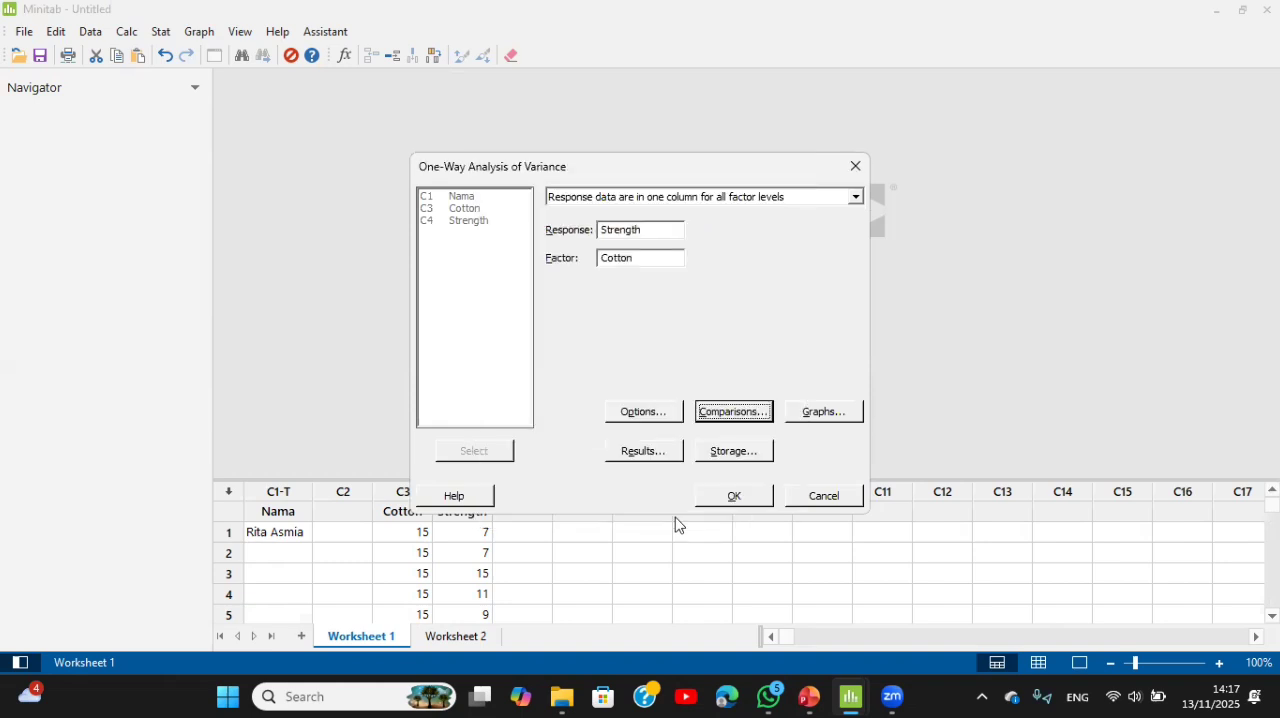
{"action": "left_click", "coordinate": [748, 499]}
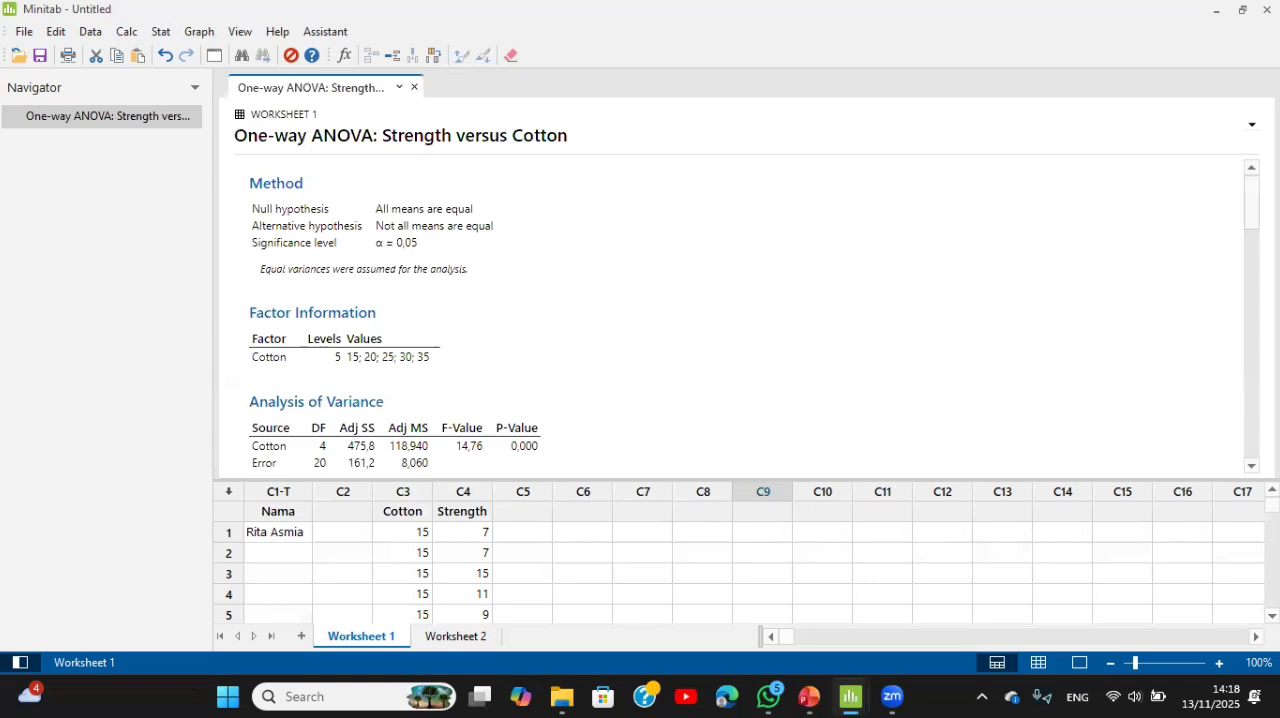
Step: Examine the one-way ANOVA output: the P-value in the variance table, the model summary and the means
{"action": "scroll", "coordinate": [730, 310], "scroll_direction": "down", "scroll_amount": 2}
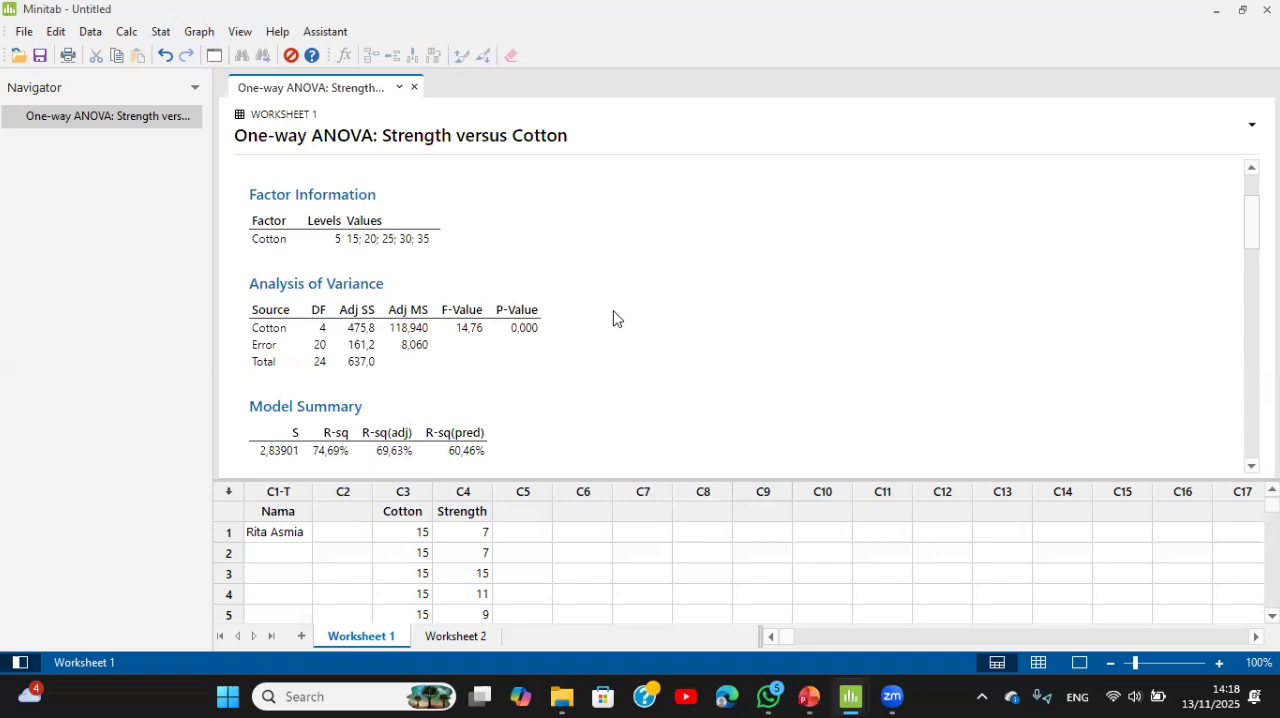
{"action": "left_click", "coordinate": [530, 347]}
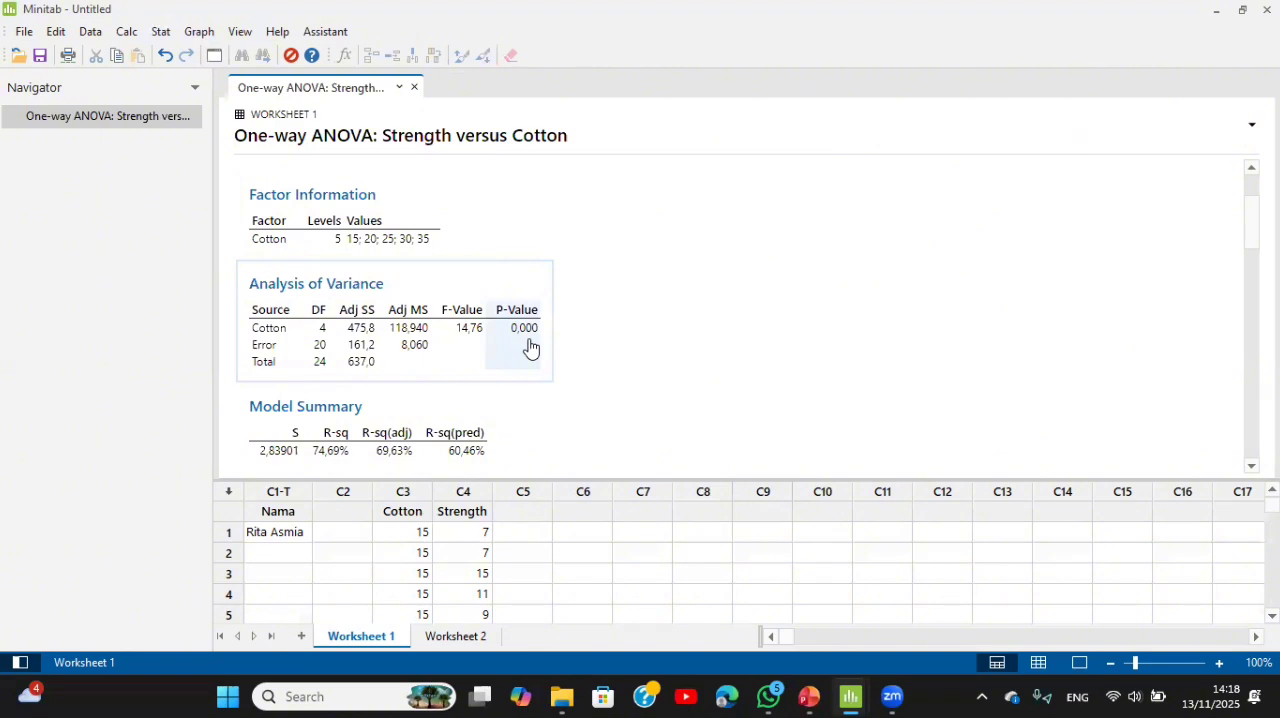
{"action": "left_click", "coordinate": [573, 341]}
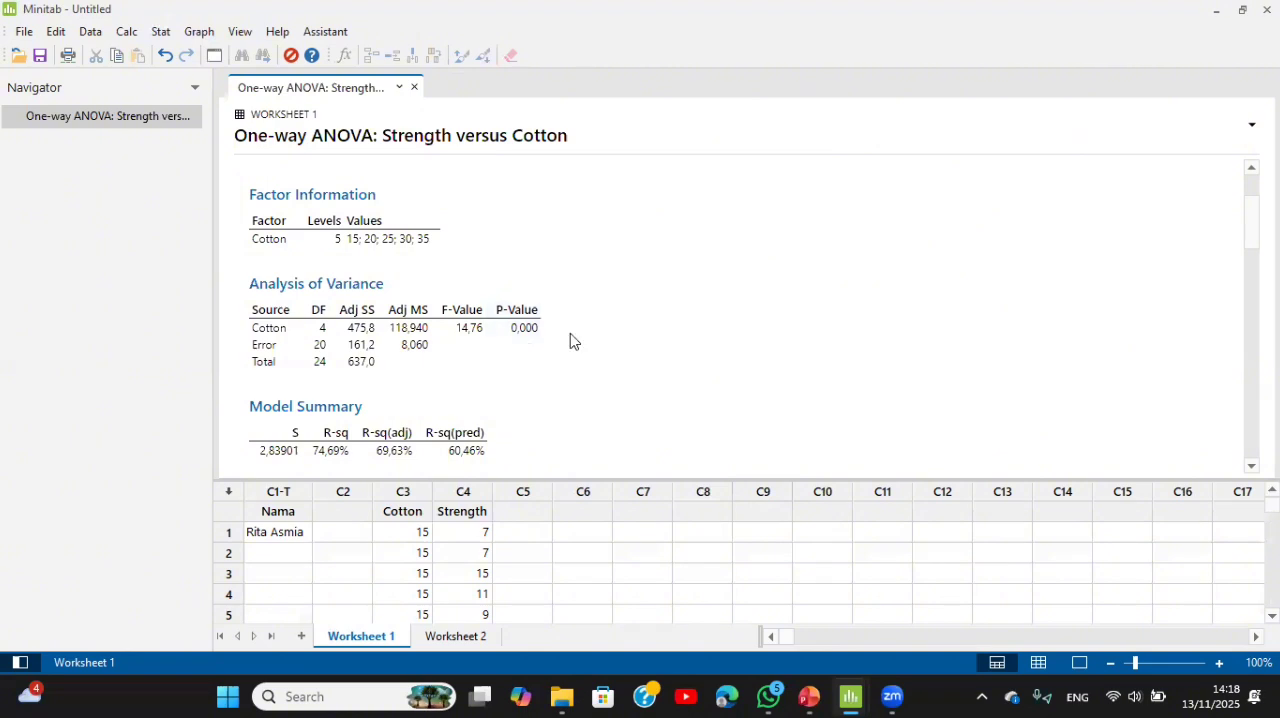
{"action": "scroll", "coordinate": [570, 341], "scroll_direction": "down", "scroll_amount": 3}
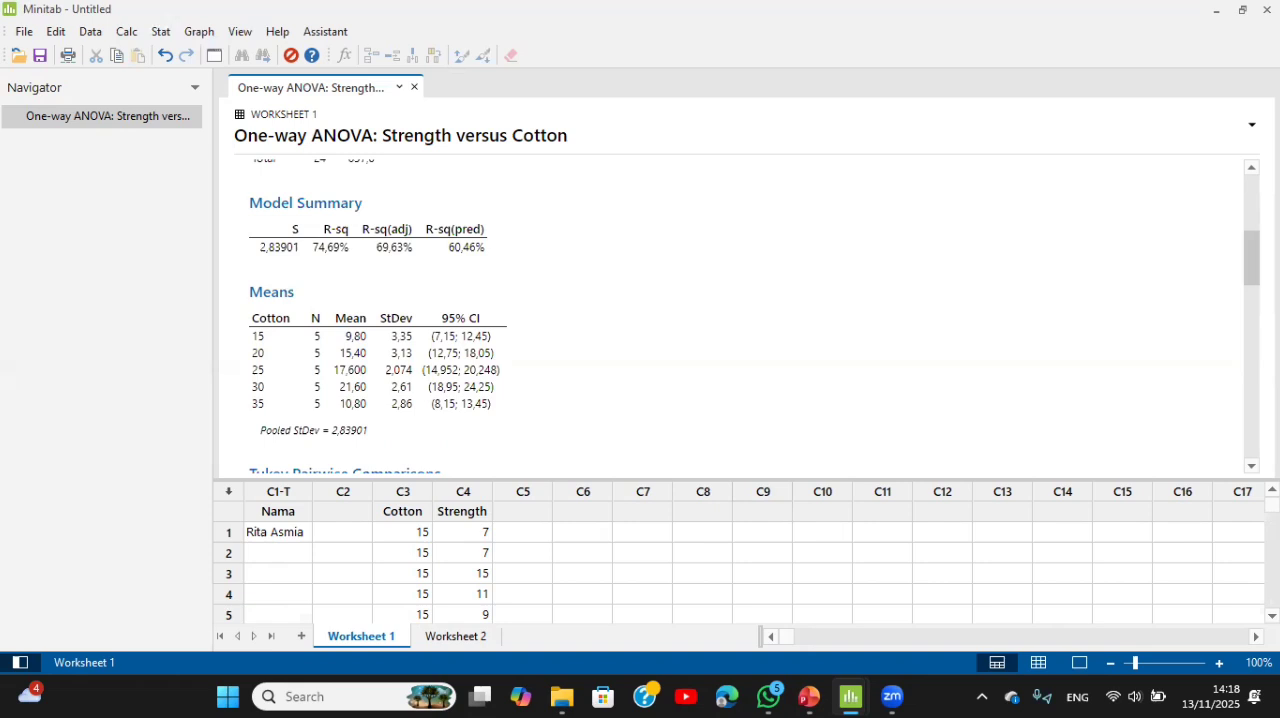
{"action": "scroll", "coordinate": [1251, 260], "scroll_direction": "down", "scroll_amount": 1}
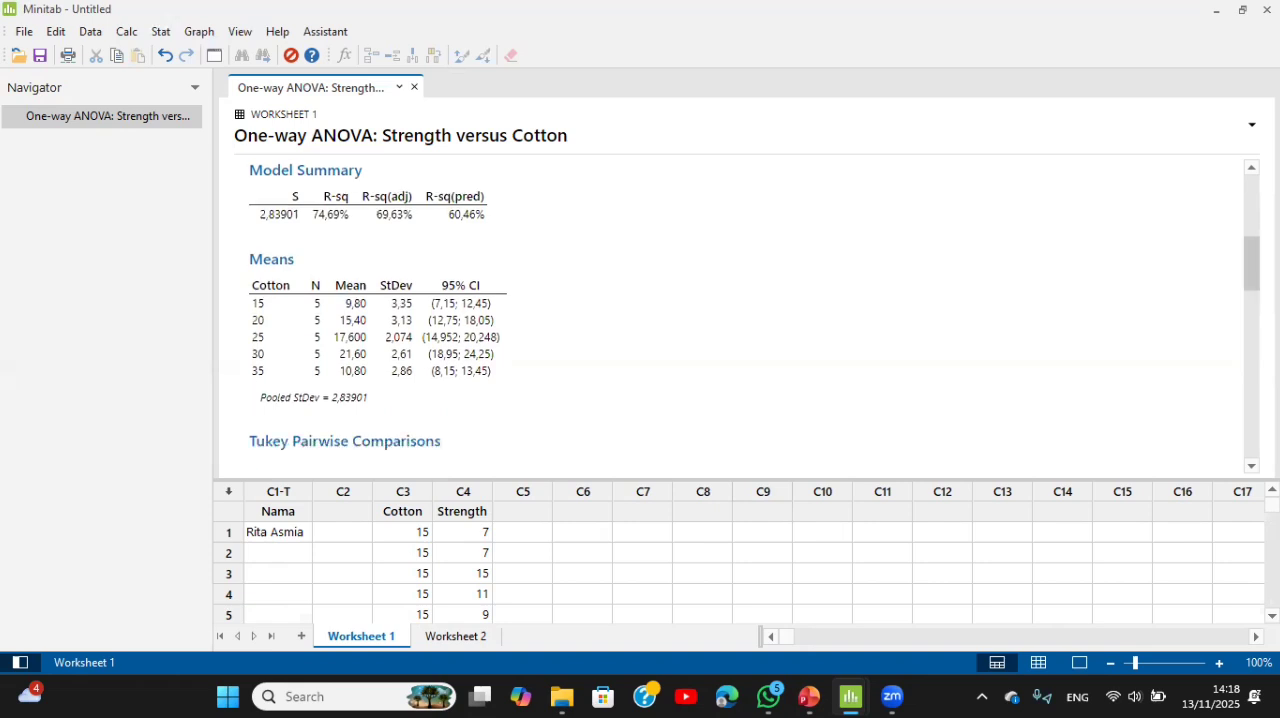
{"action": "scroll", "coordinate": [705, 260], "scroll_direction": "down", "scroll_amount": 5}
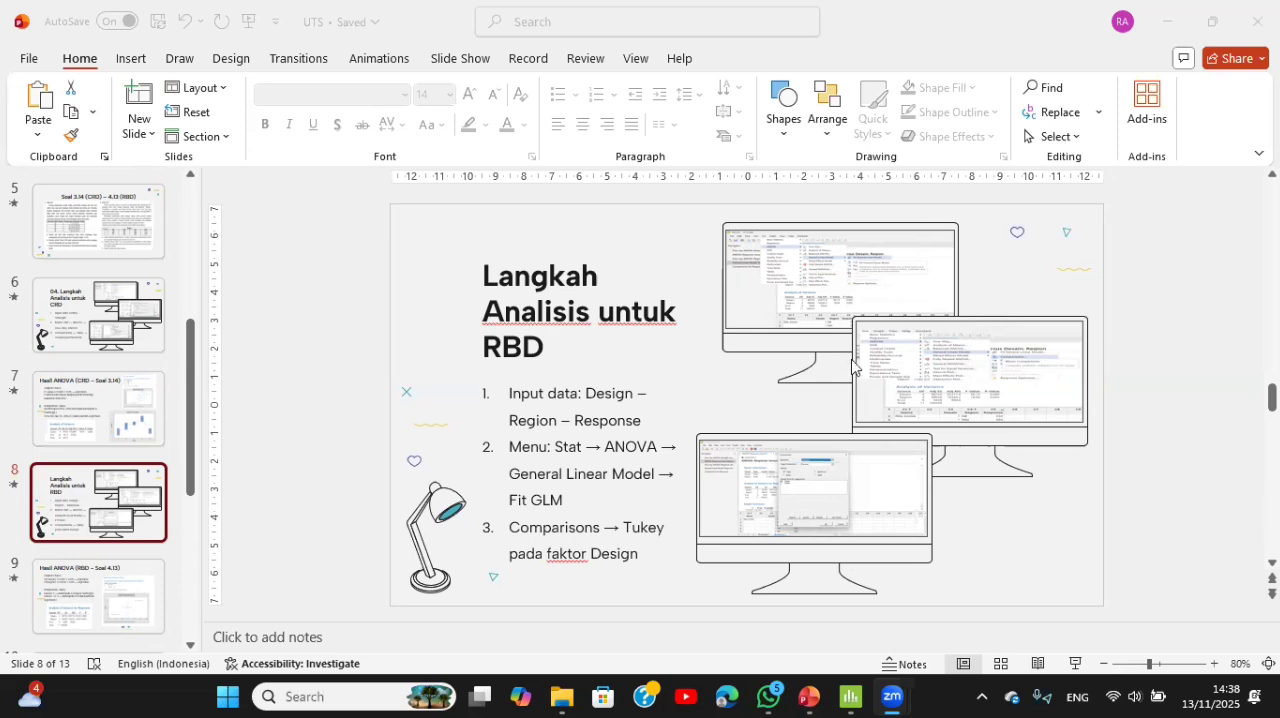
Step: Switch to the untitled Minitab project and review the full Desain, Region and Response data in Worksheet 2
{"action": "mouse_move", "coordinate": [853, 697]}
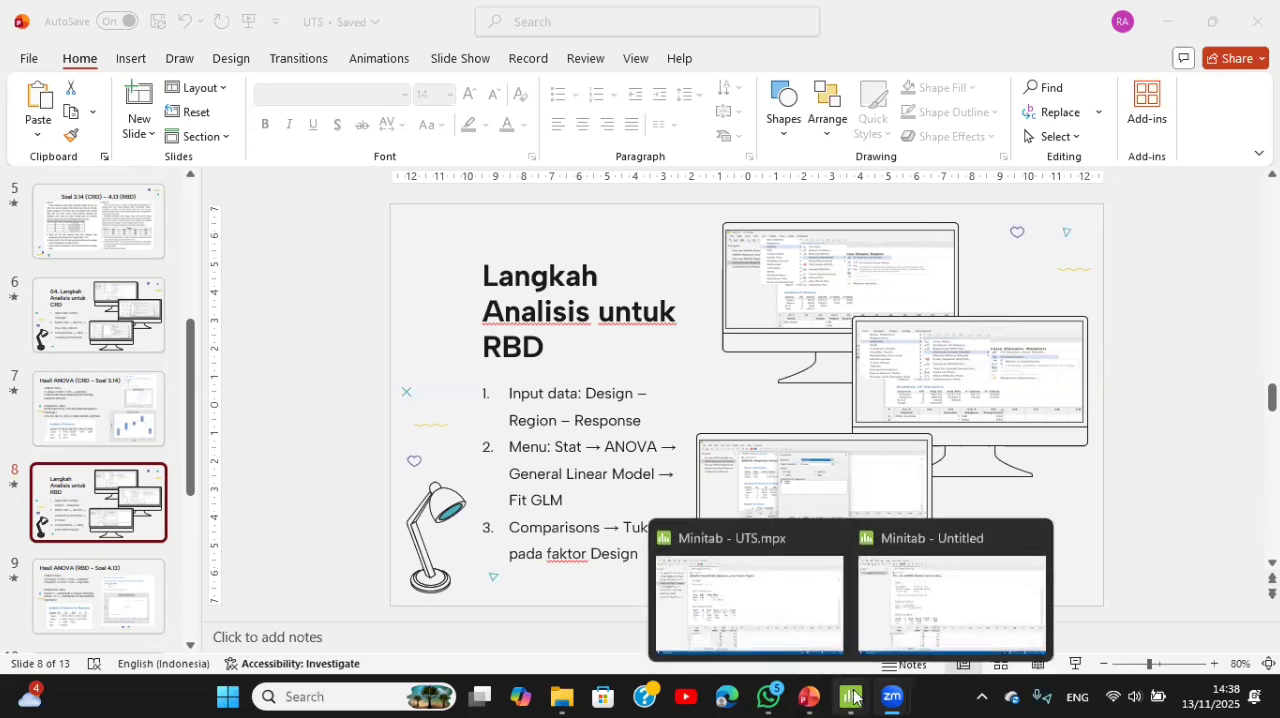
{"action": "left_click", "coordinate": [914, 591]}
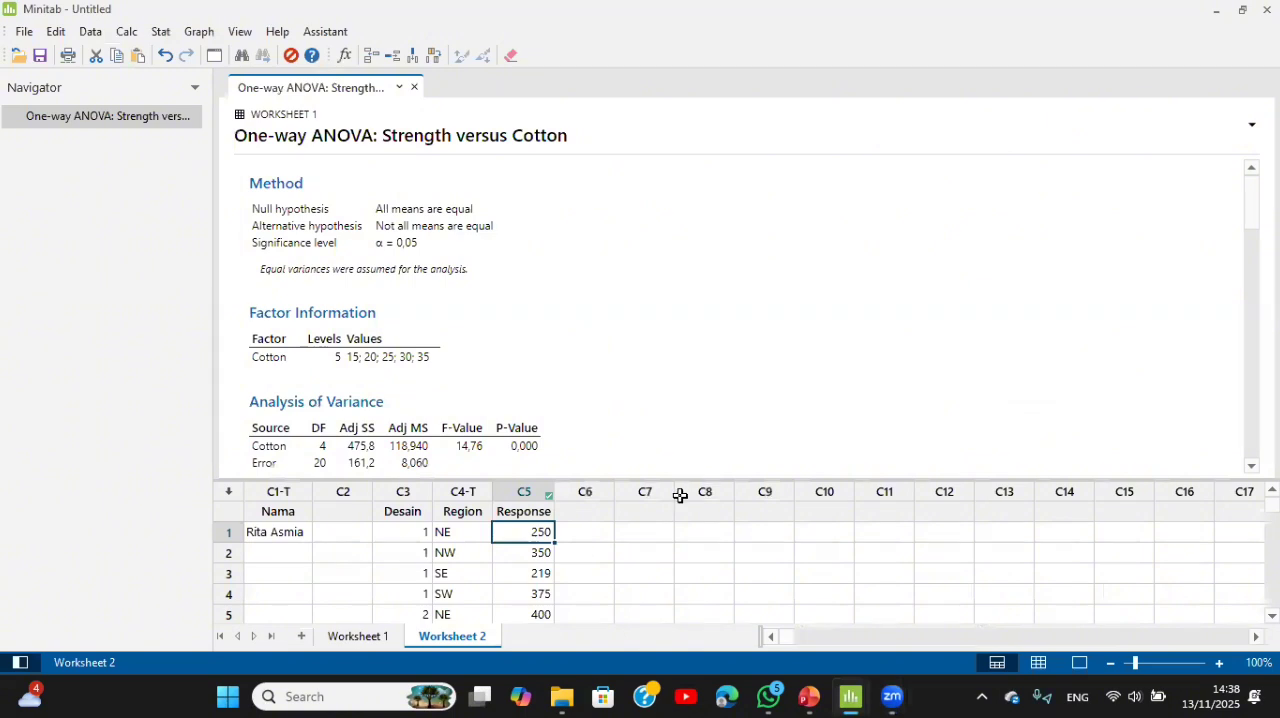
{"action": "left_click_drag", "start_coordinate": [672, 480], "coordinate": [709, 40]}
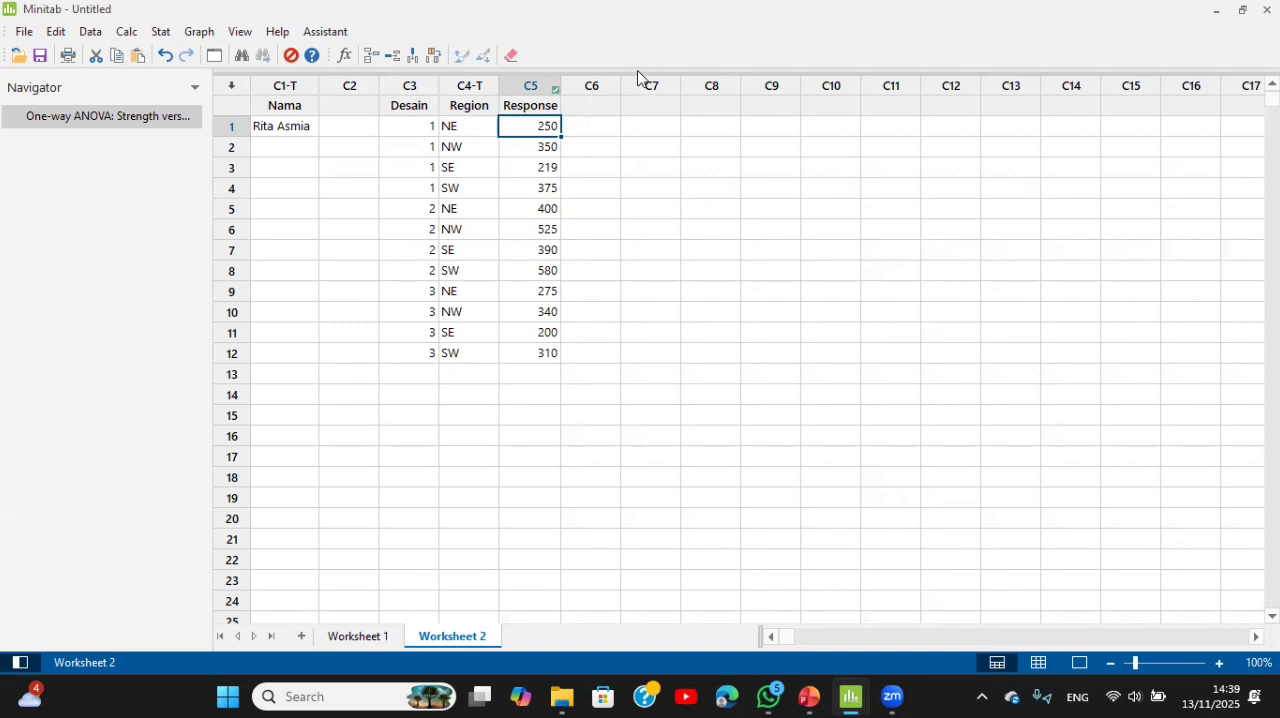
{"action": "left_click_drag", "start_coordinate": [631, 73], "coordinate": [637, 540]}
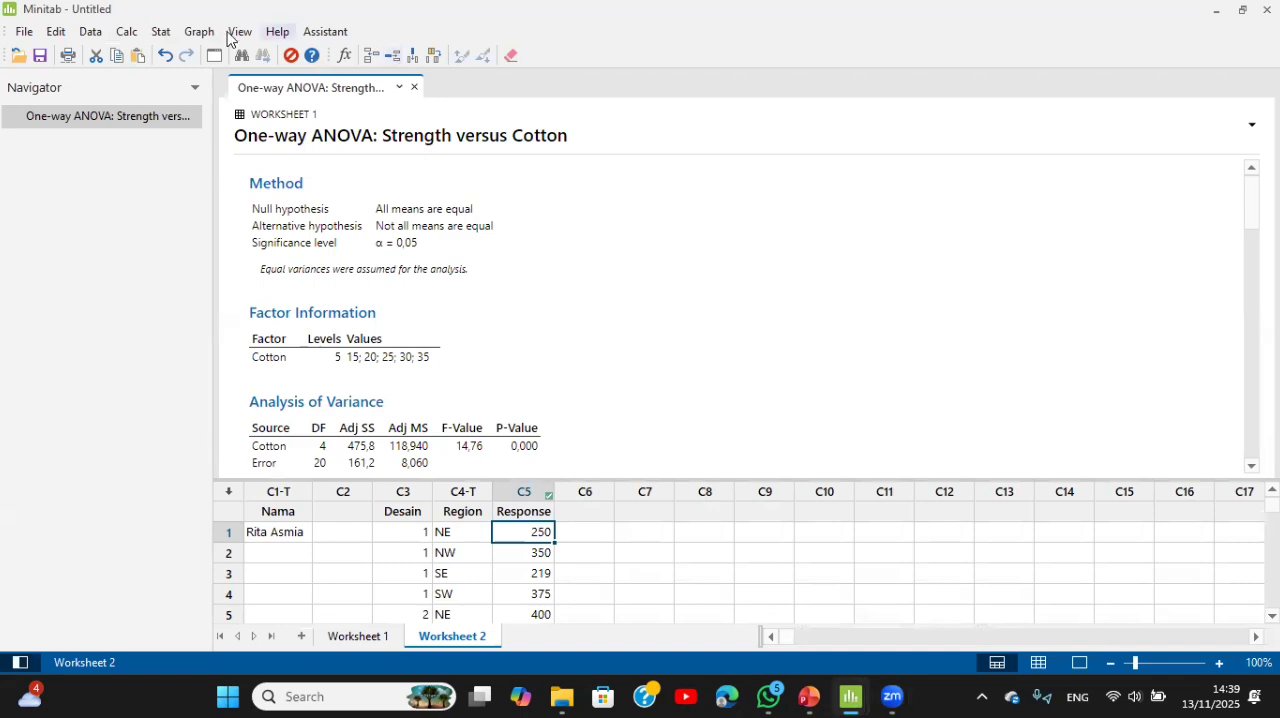
Step: Fit a general linear model with Response as the response and Desain and Region as factors
{"action": "left_click", "coordinate": [163, 33]}
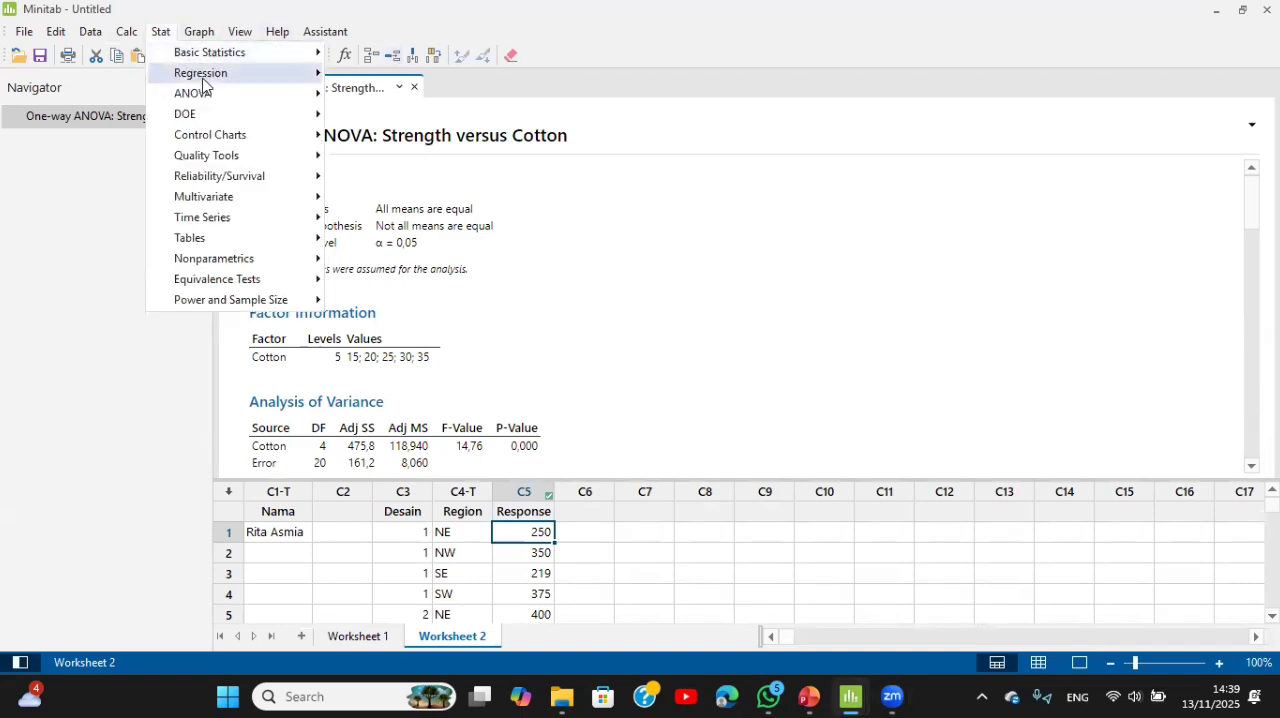
{"action": "mouse_move", "coordinate": [206, 94]}
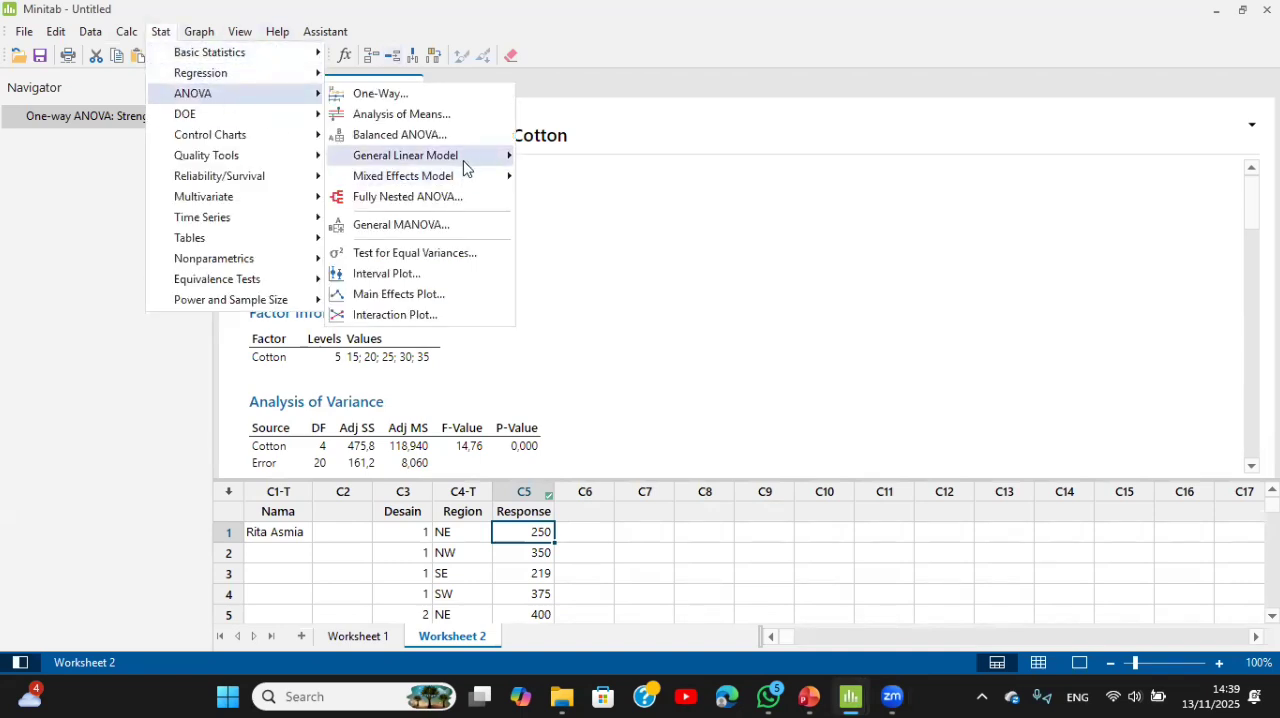
{"action": "mouse_move", "coordinate": [466, 160]}
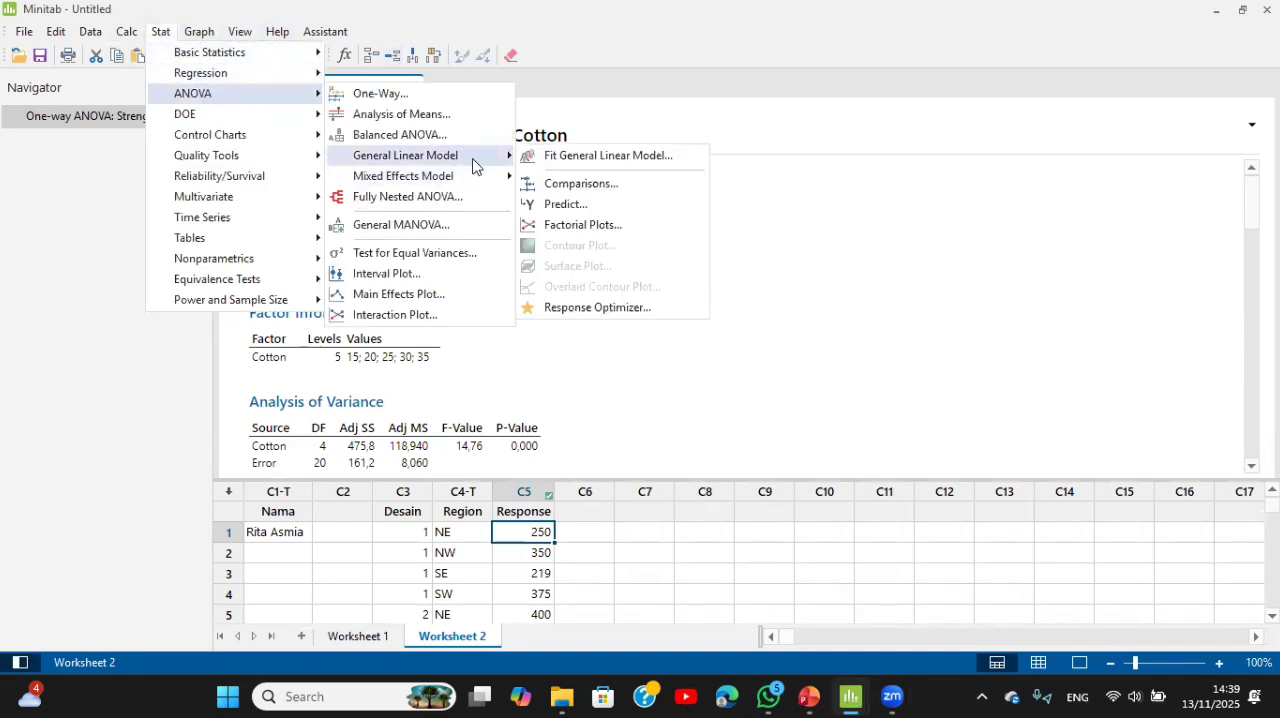
{"action": "left_click", "coordinate": [556, 158]}
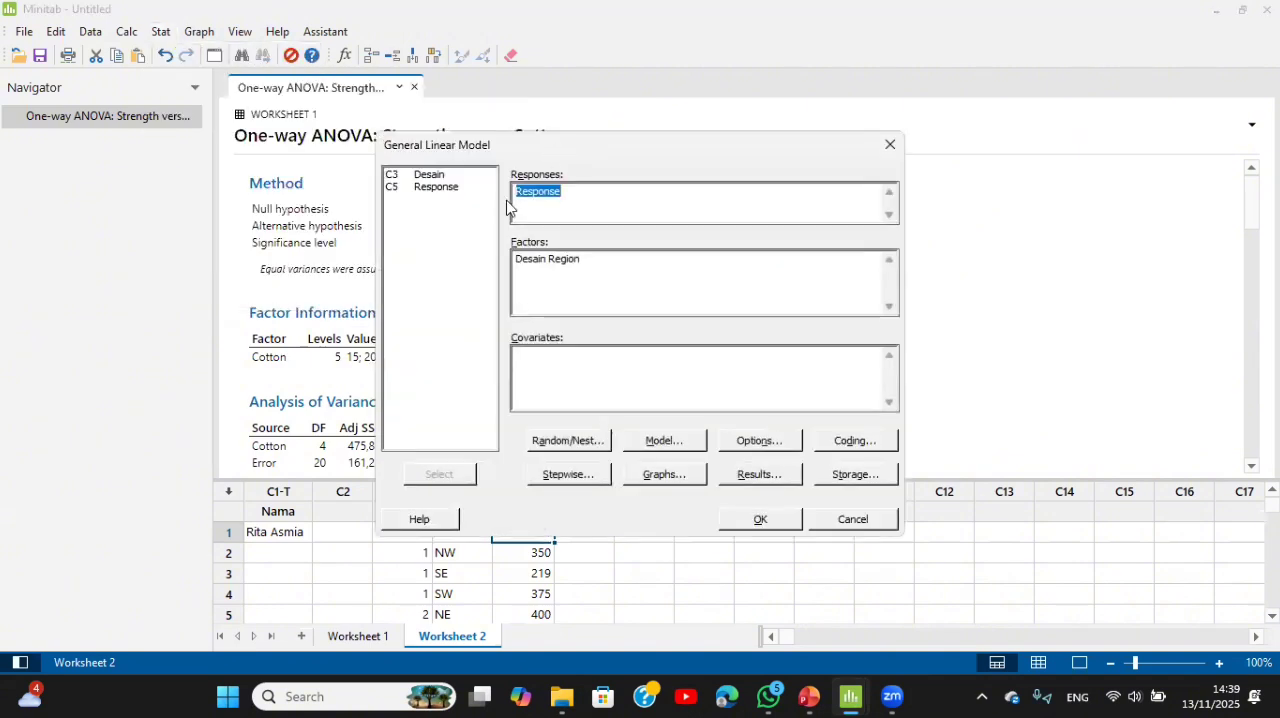
{"action": "left_click", "coordinate": [591, 203]}
{"action": "left_click", "coordinate": [601, 261]}
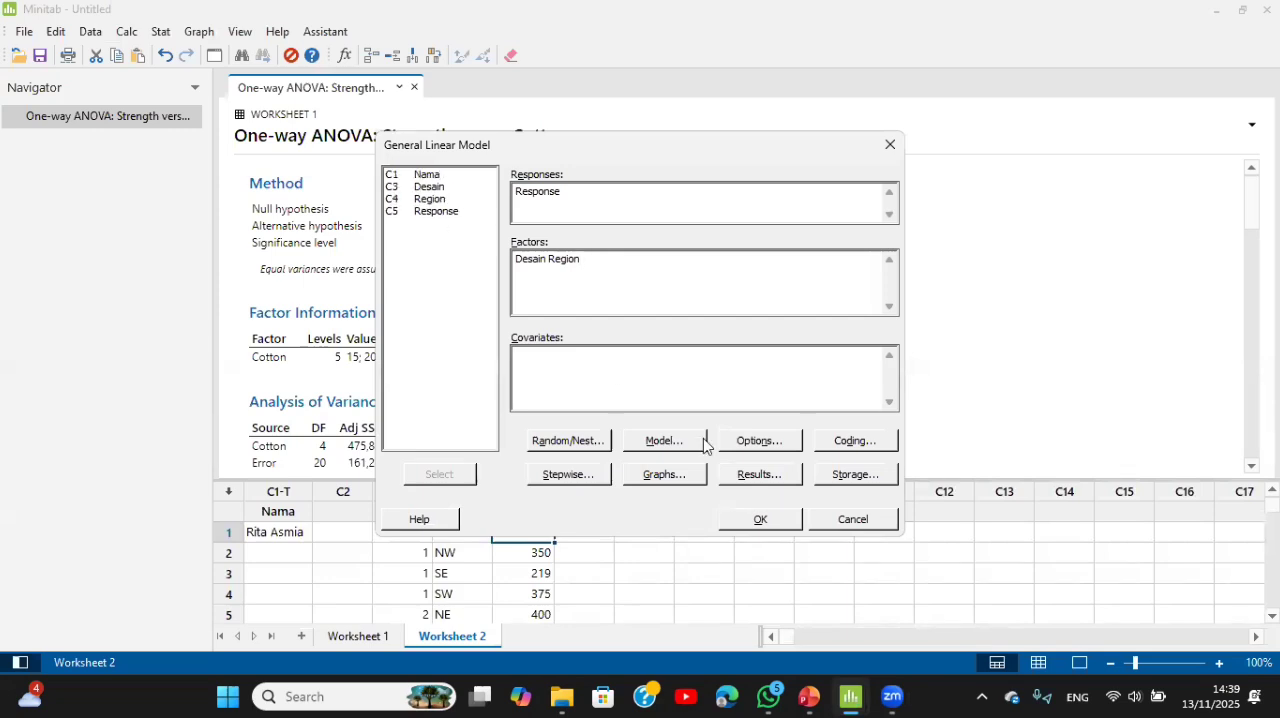
{"action": "left_click", "coordinate": [776, 520]}
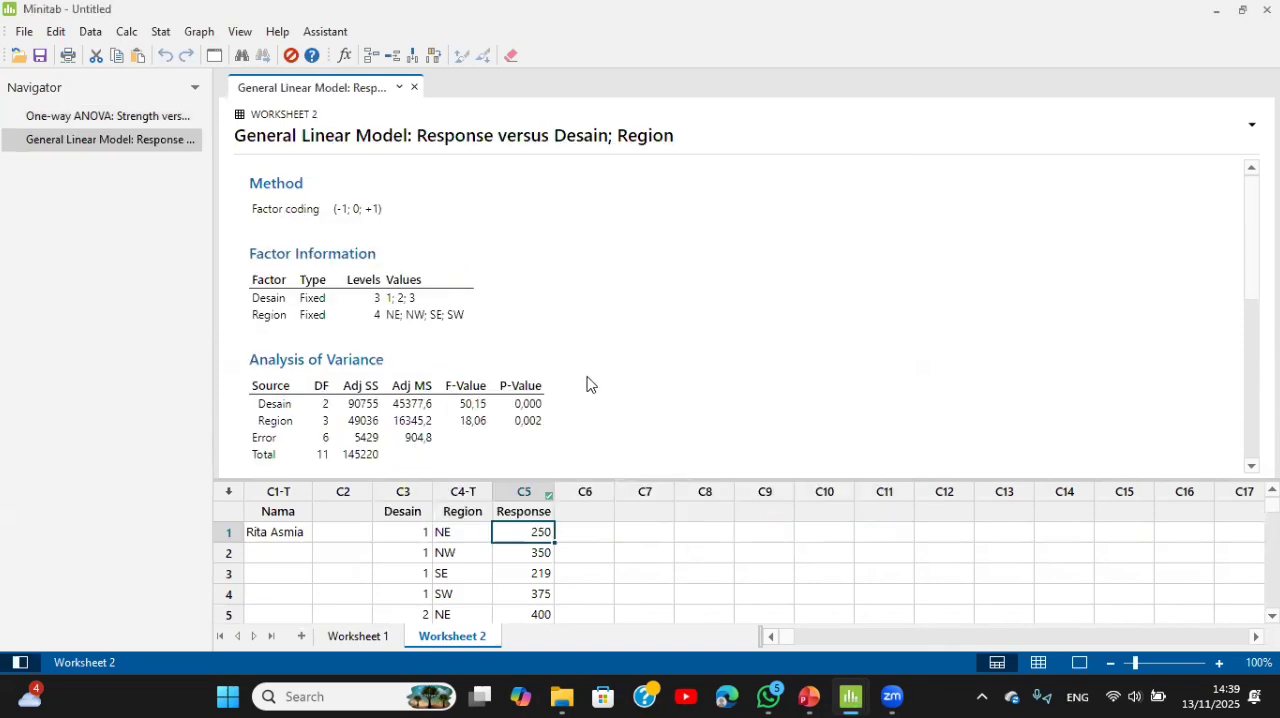
Step: Run Tukey pairwise comparisons on the general linear model for the Desain term
{"action": "left_click_drag", "start_coordinate": [1252, 235], "coordinate": [1252, 276]}
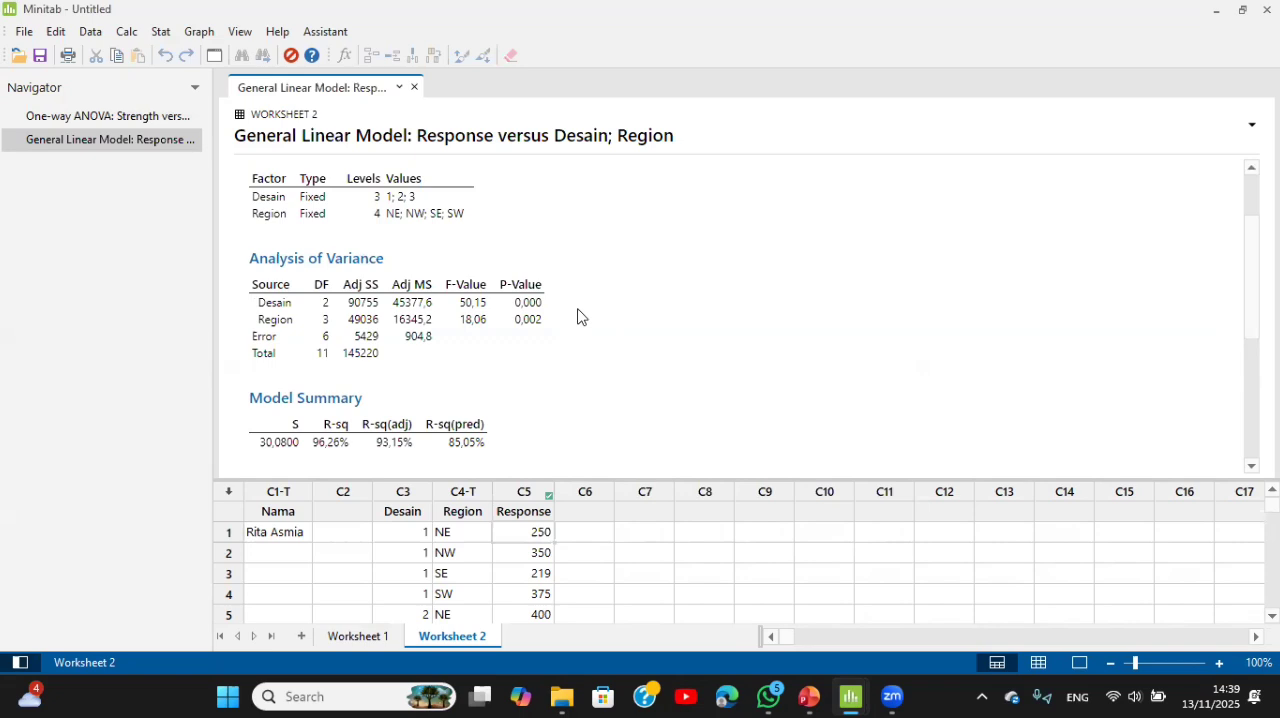
{"action": "left_click_drag", "start_coordinate": [1252, 277], "coordinate": [1252, 238]}
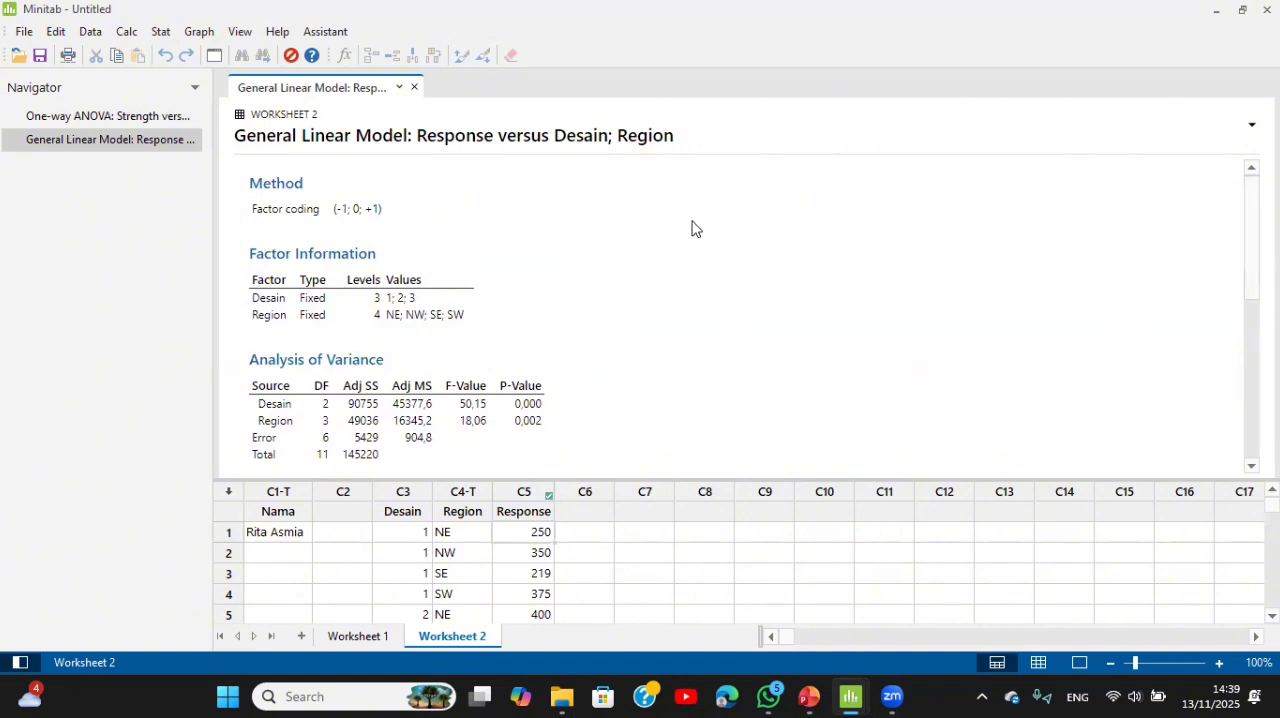
{"action": "left_click", "coordinate": [160, 35]}
{"action": "mouse_move", "coordinate": [251, 98]}
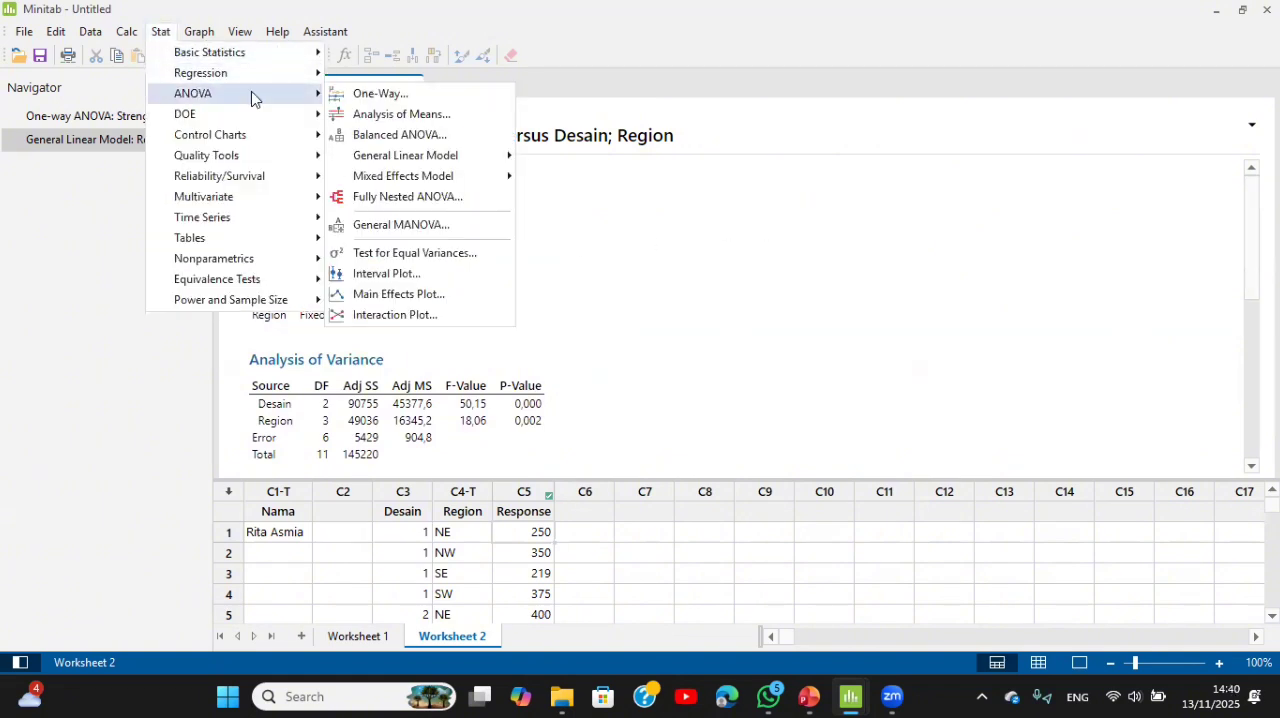
{"action": "mouse_move", "coordinate": [413, 158]}
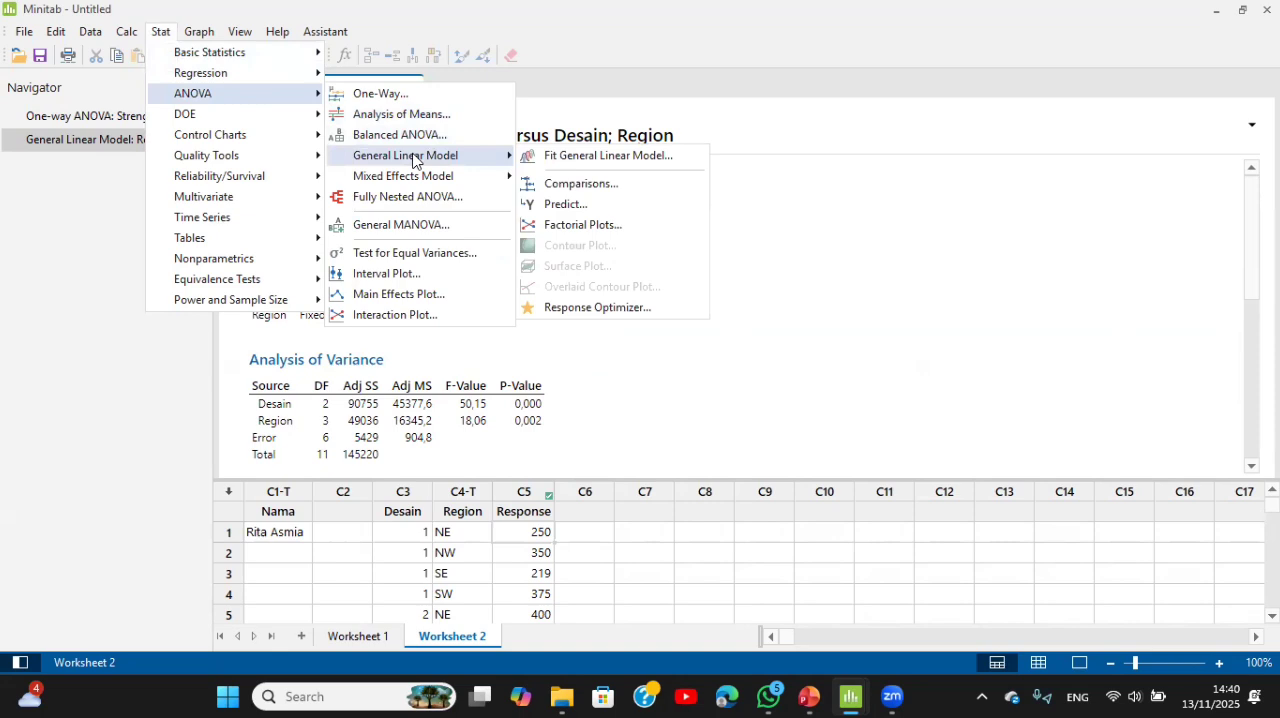
{"action": "left_click", "coordinate": [609, 187]}
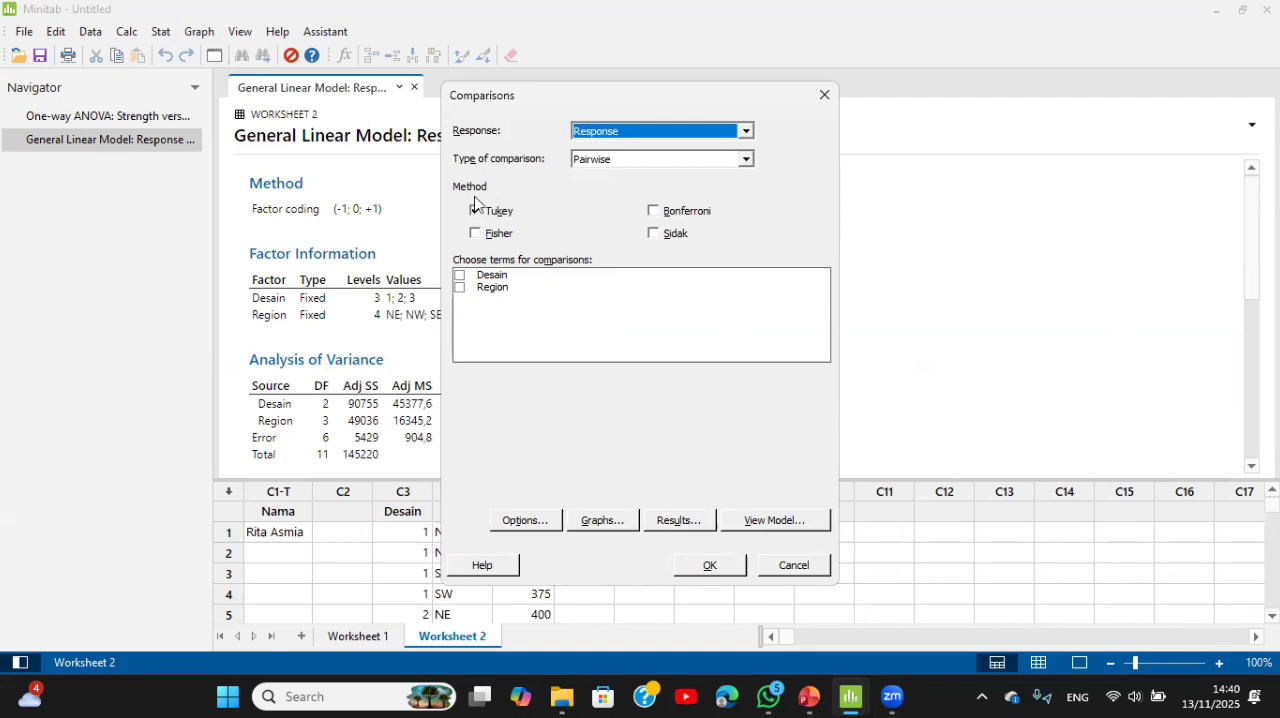
{"action": "left_click", "coordinate": [460, 276]}
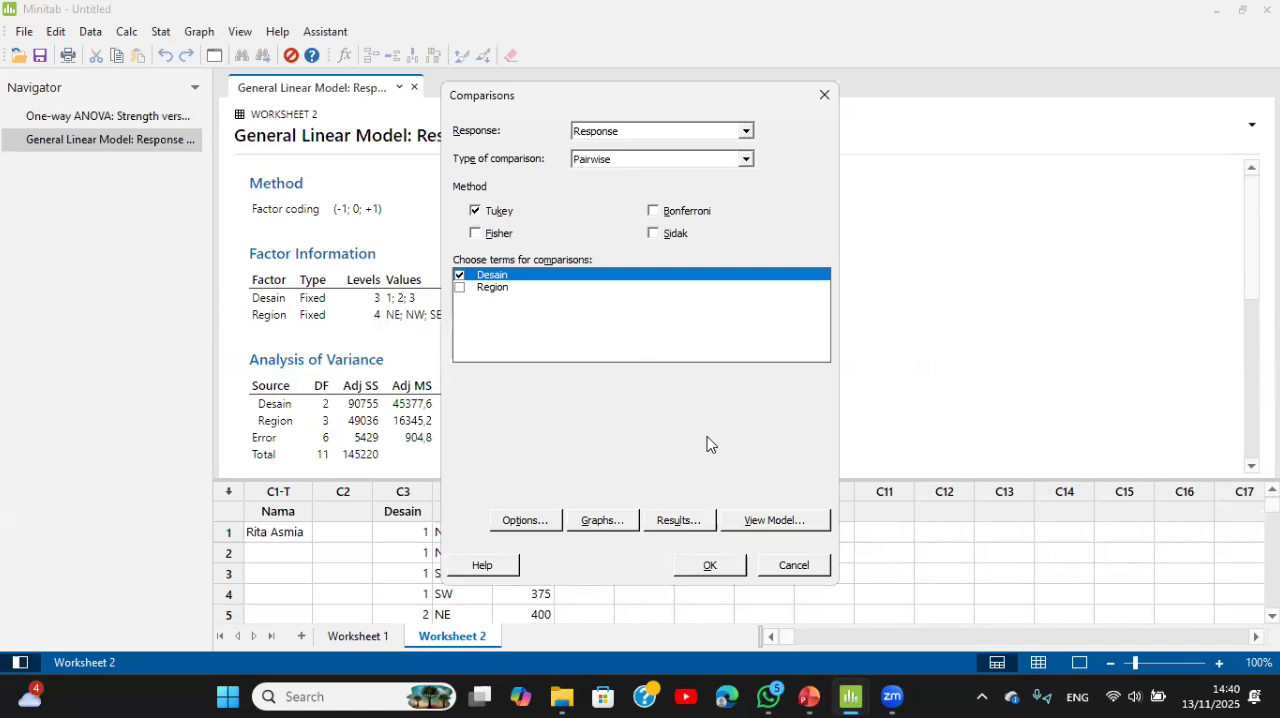
{"action": "left_click", "coordinate": [727, 571]}
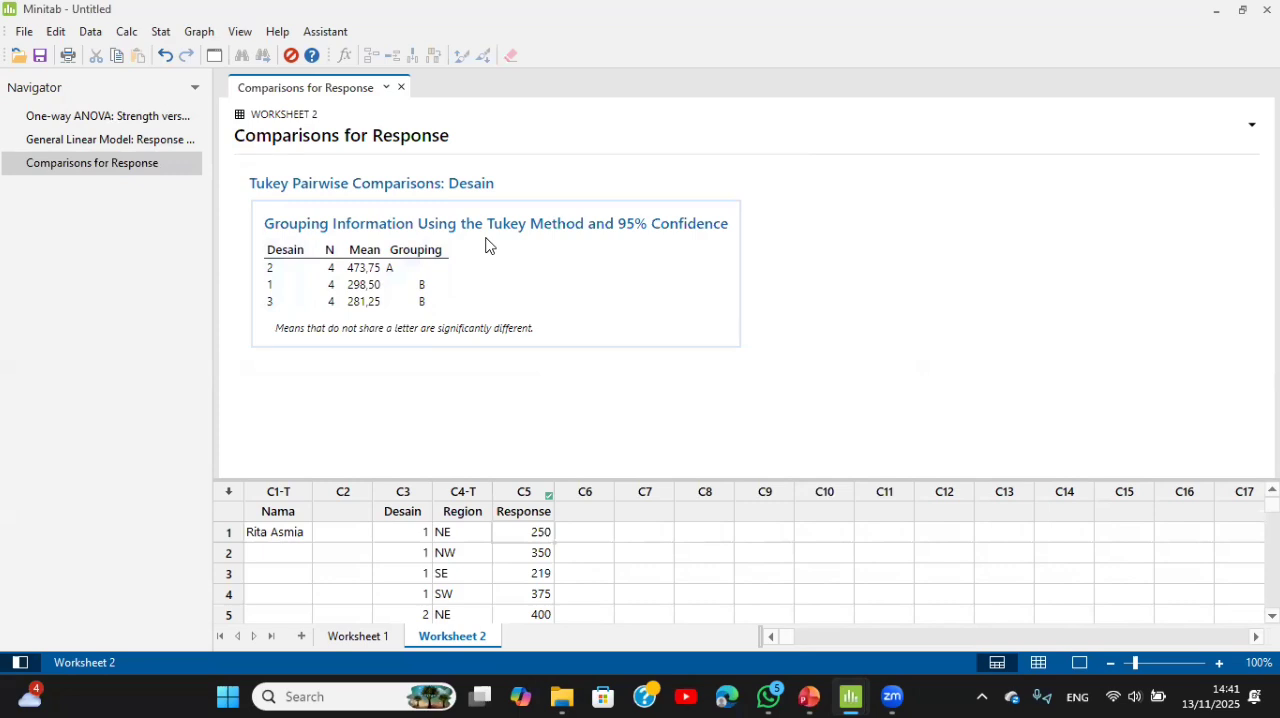
Step: Refit the general linear model of Response on Desain and Region with the four-in-one residual plots included
{"action": "left_click", "coordinate": [150, 140]}
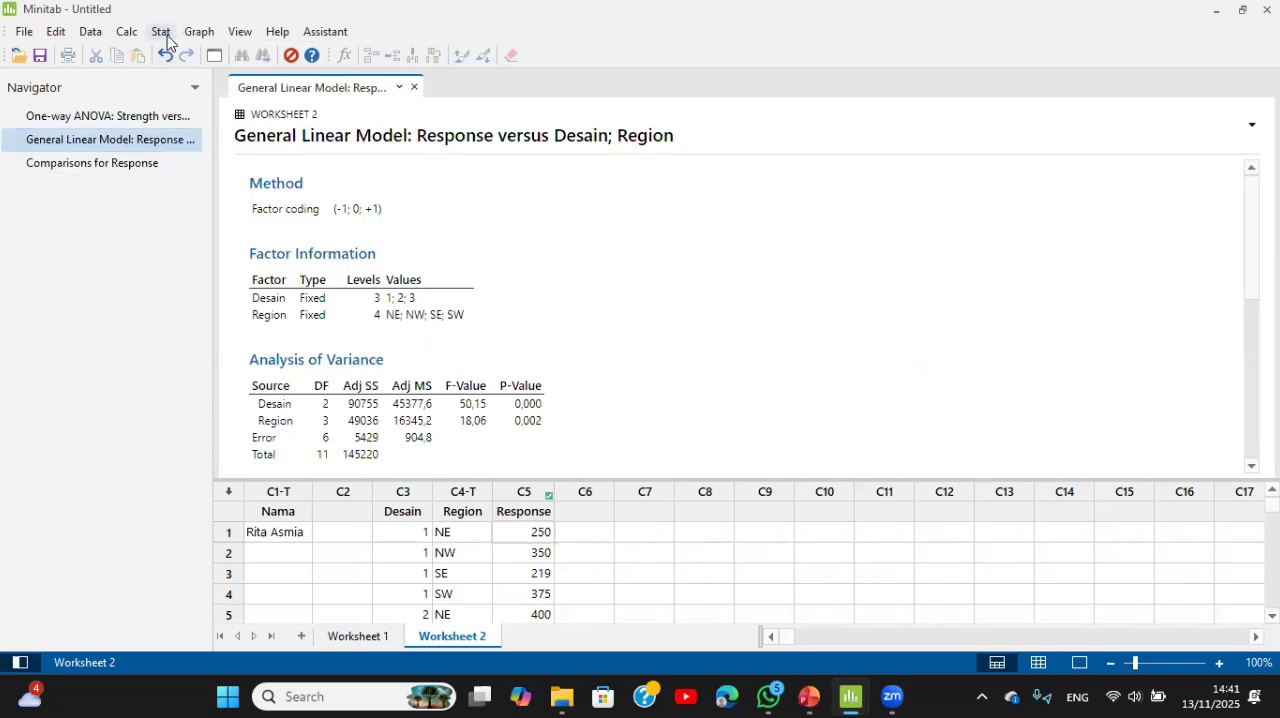
{"action": "left_click", "coordinate": [162, 32]}
{"action": "mouse_move", "coordinate": [253, 91]}
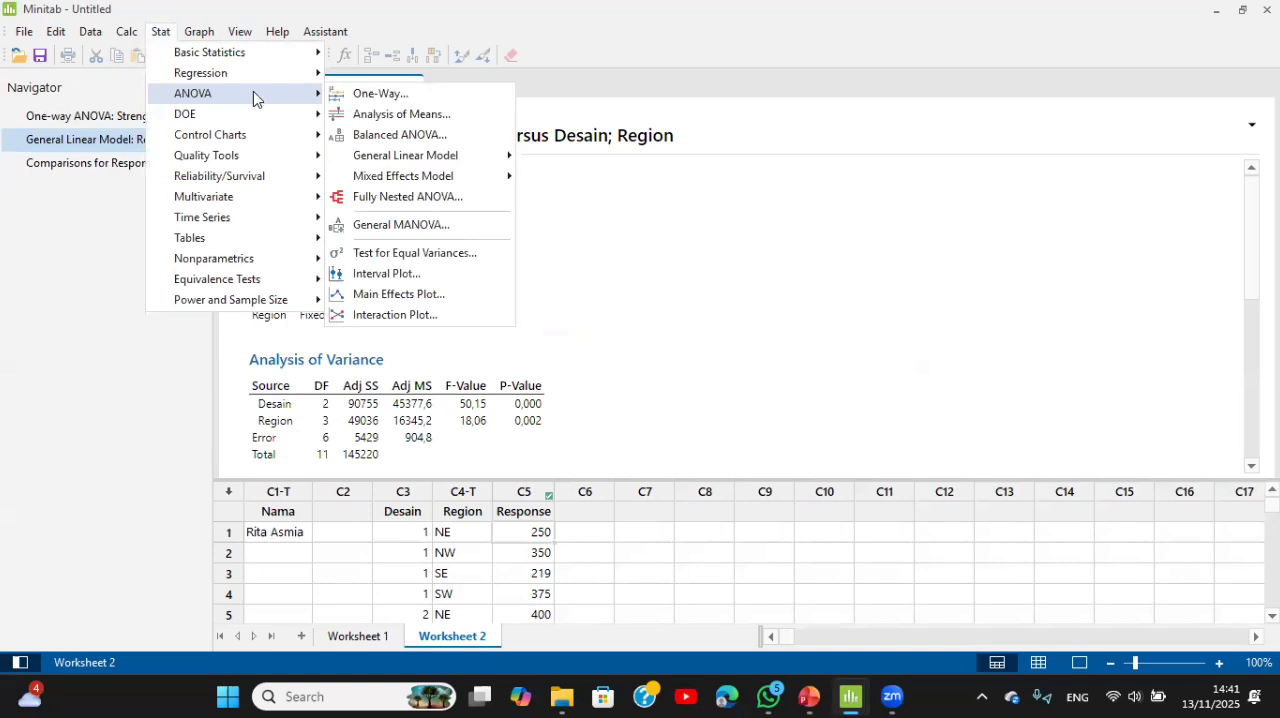
{"action": "mouse_move", "coordinate": [440, 160]}
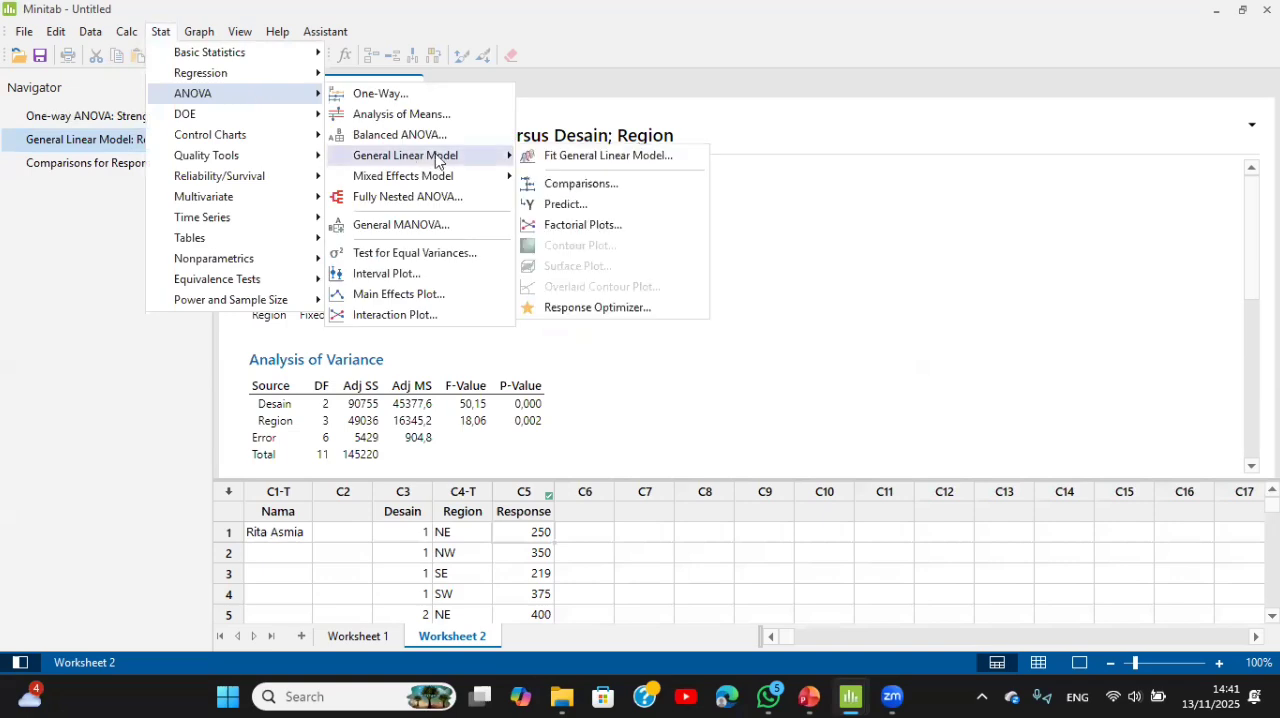
{"action": "left_click", "coordinate": [550, 160]}
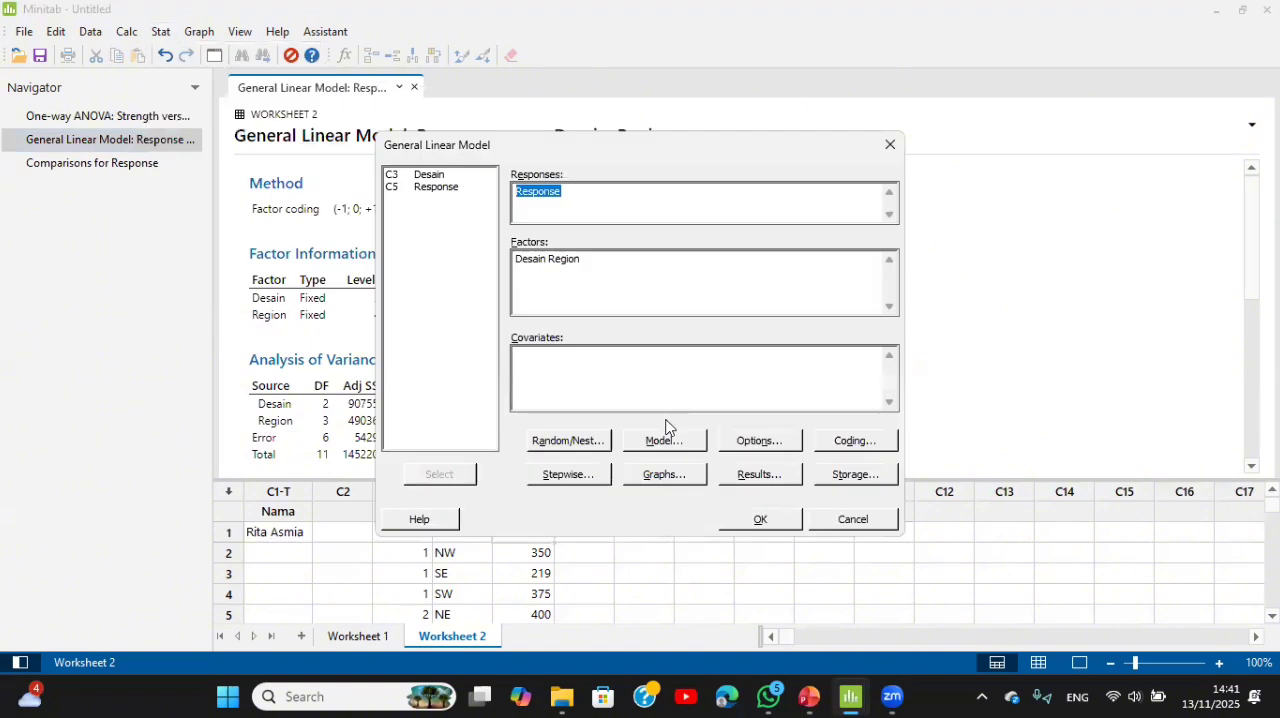
{"action": "left_click", "coordinate": [653, 475]}
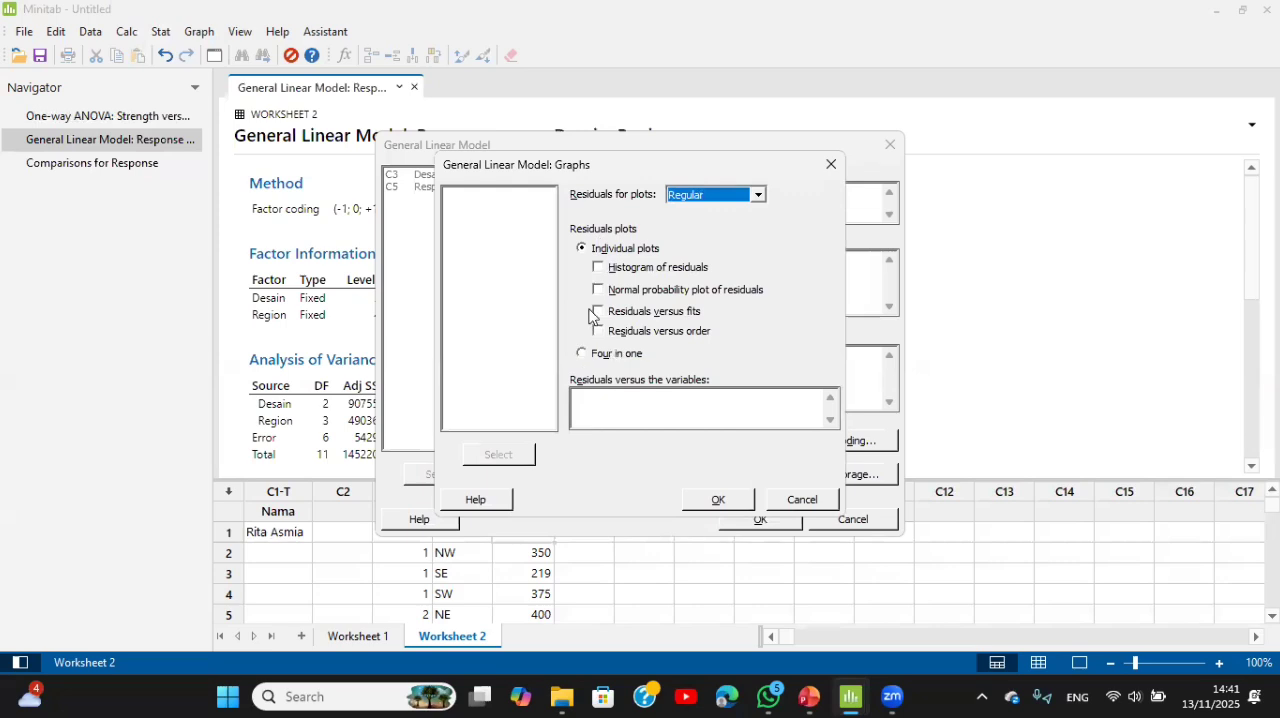
{"action": "left_click", "coordinate": [582, 354]}
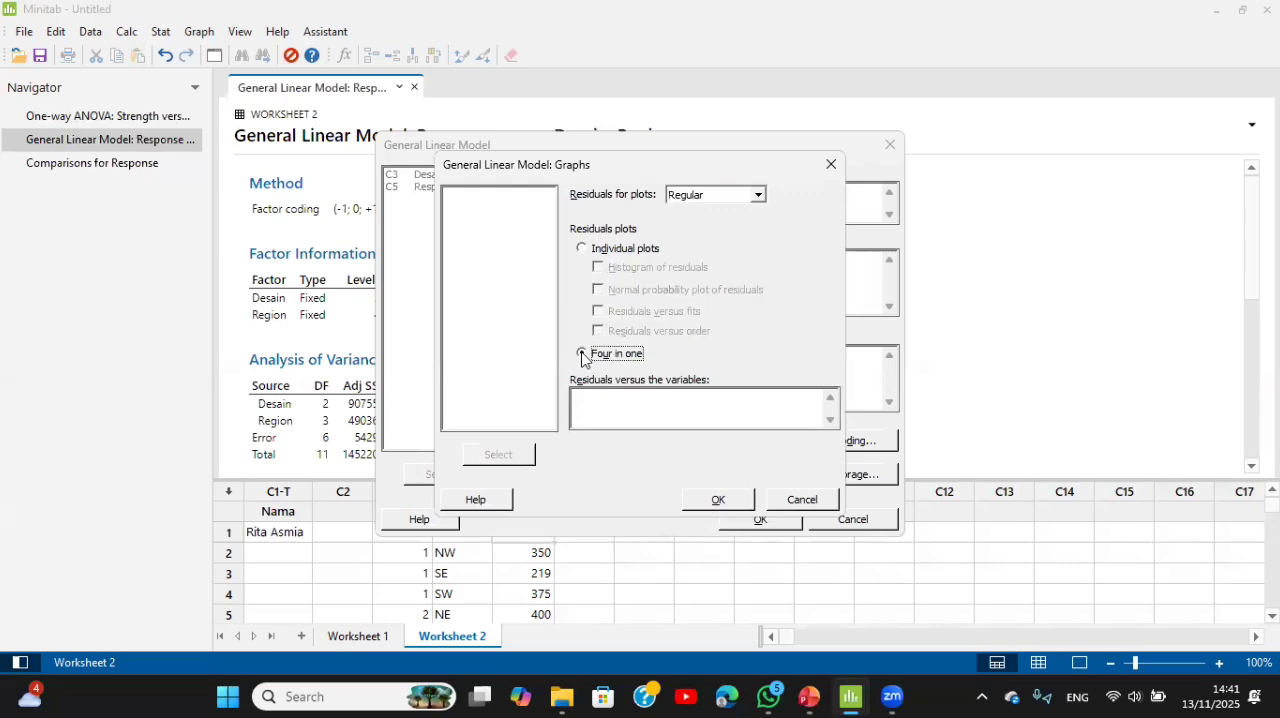
{"action": "left_click", "coordinate": [748, 506]}
{"action": "left_click", "coordinate": [760, 519]}
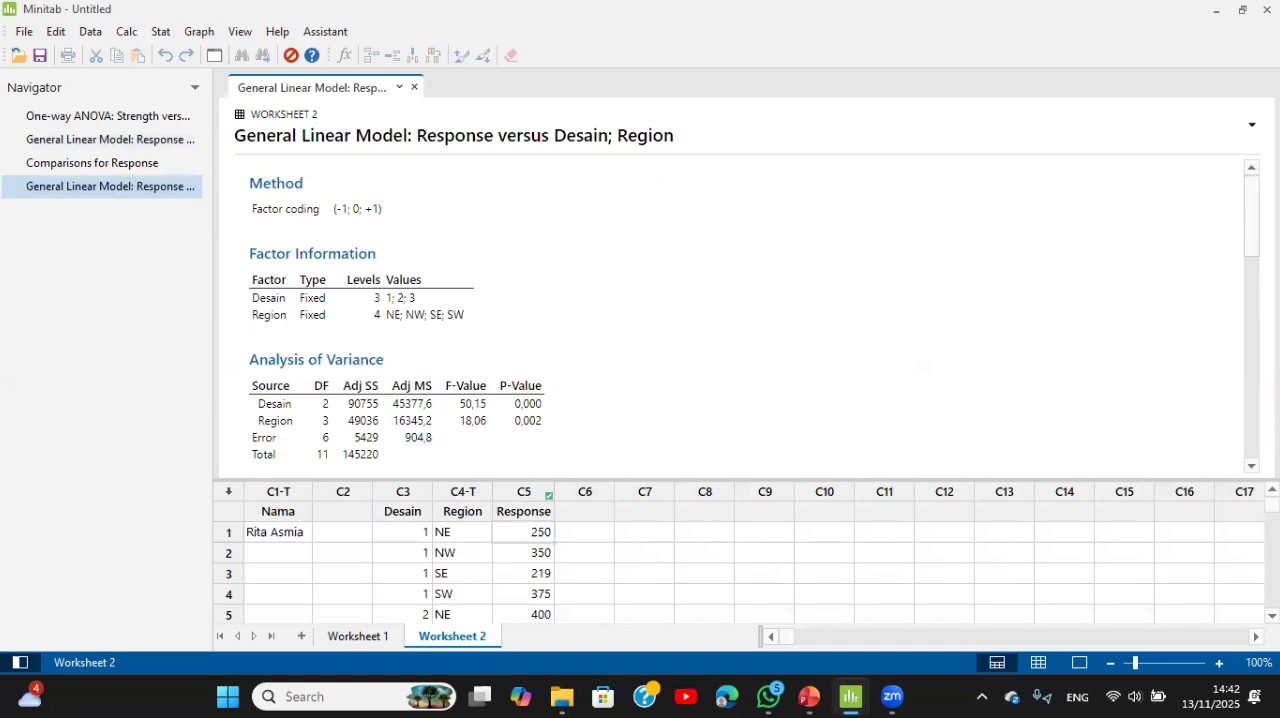
Step: Examine the residual plots for Response: normal probability plot, residuals versus fits, histogram and residuals versus order
{"action": "left_click_drag", "start_coordinate": [1252, 215], "coordinate": [1252, 391]}
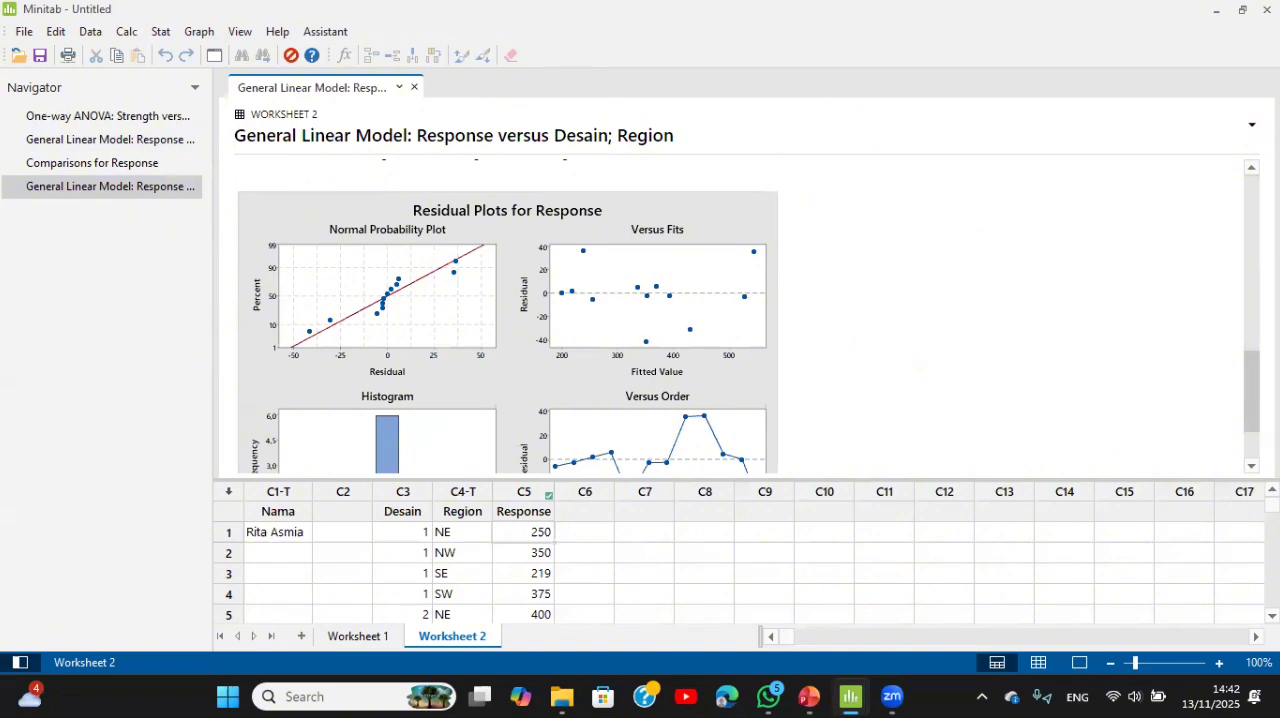
{"action": "scroll", "coordinate": [507, 315], "scroll_direction": "down", "scroll_amount": 2}
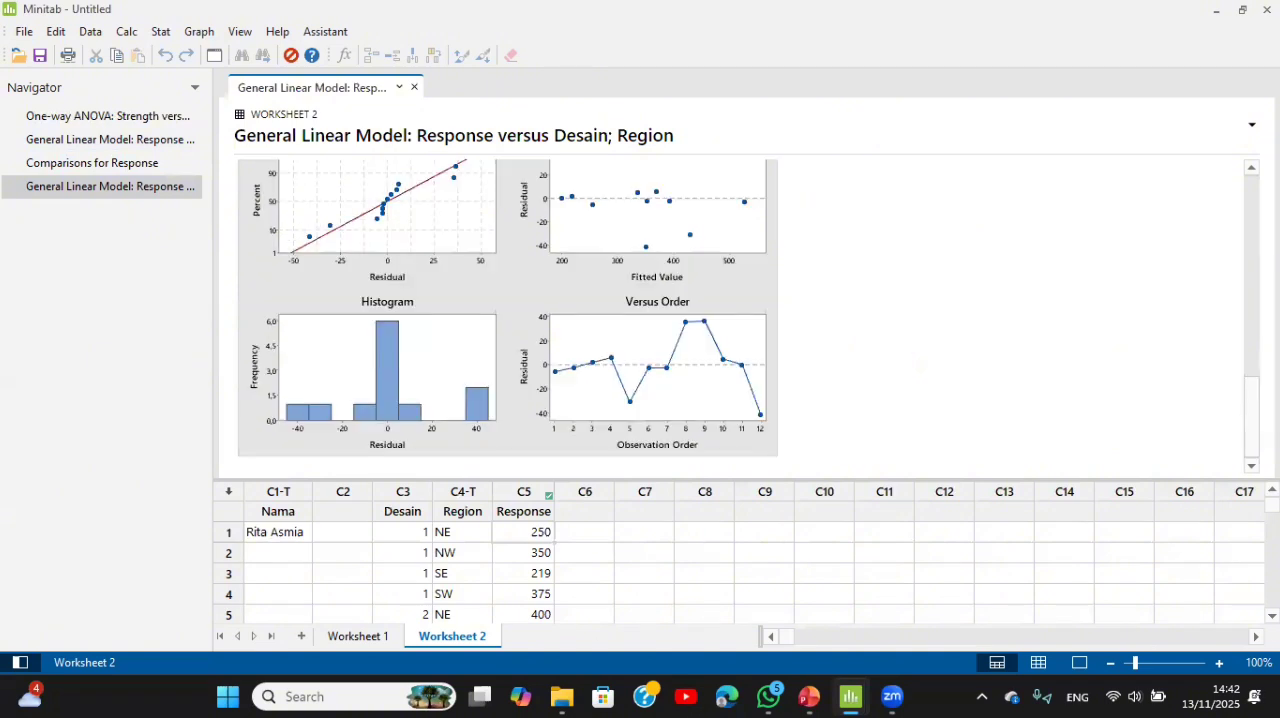
{"action": "scroll", "coordinate": [507, 315], "scroll_direction": "up", "scroll_amount": 1}
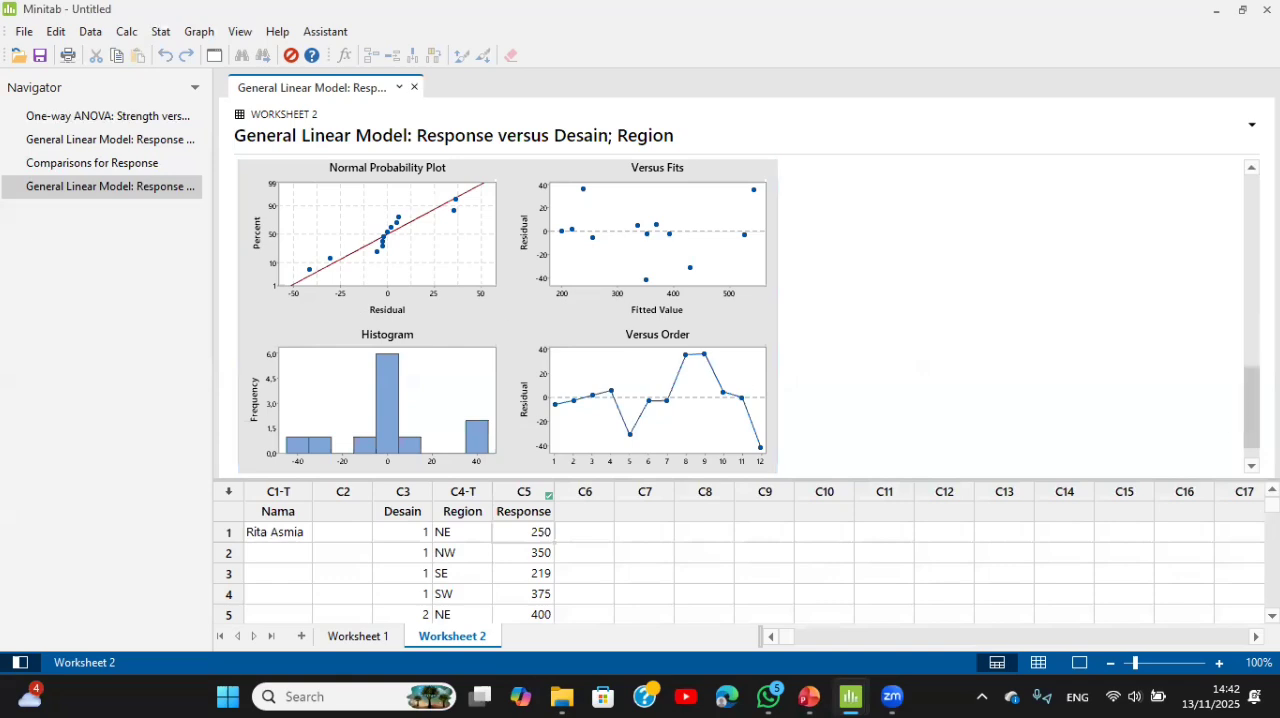
{"action": "scroll", "coordinate": [545, 476], "scroll_direction": "down", "scroll_amount": 1}
{"action": "left_click", "coordinate": [415, 380]}
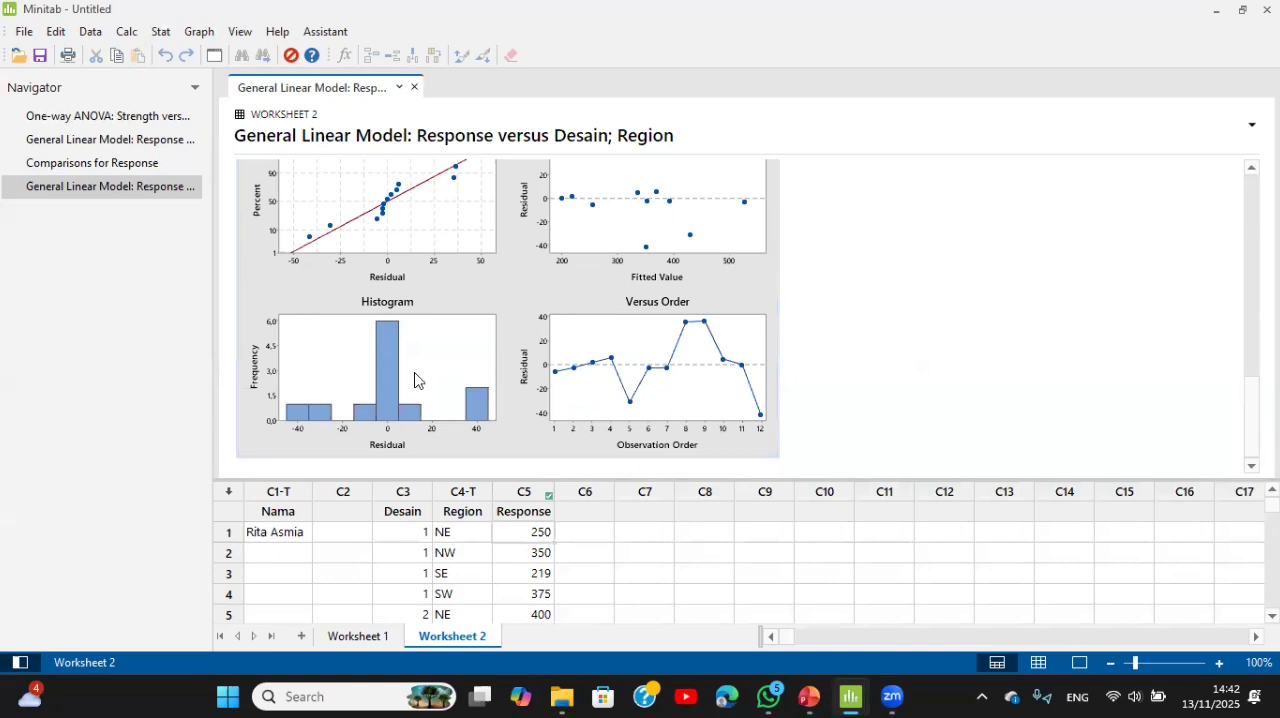